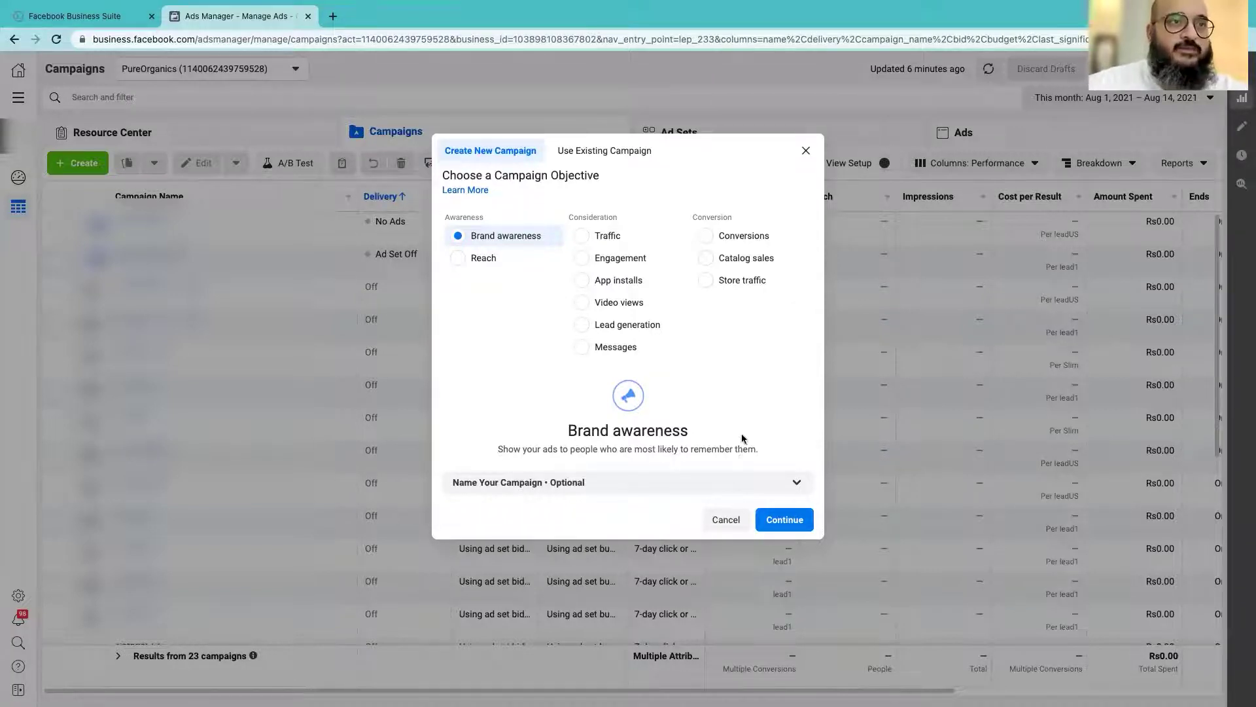
Expand the optional naming section for the new Brand awareness campaign and name the campaign Shoes-Test1
left_click(672, 481)
left_click(553, 538)
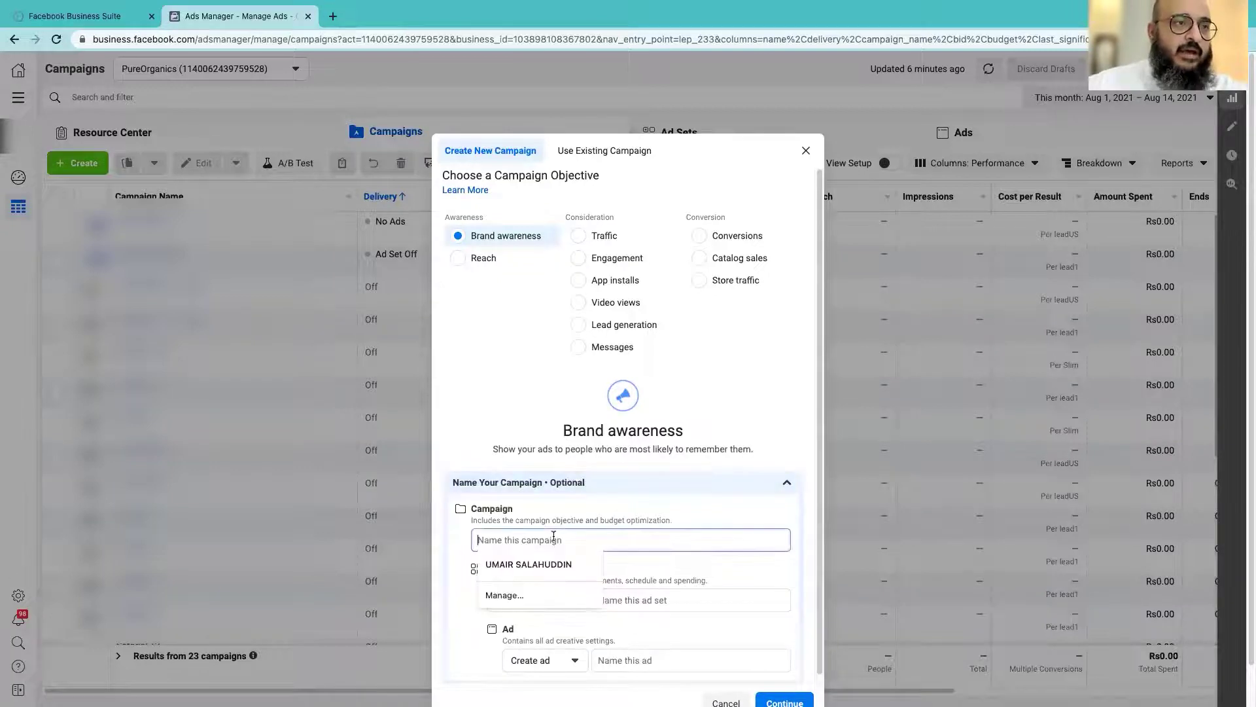
type("t")
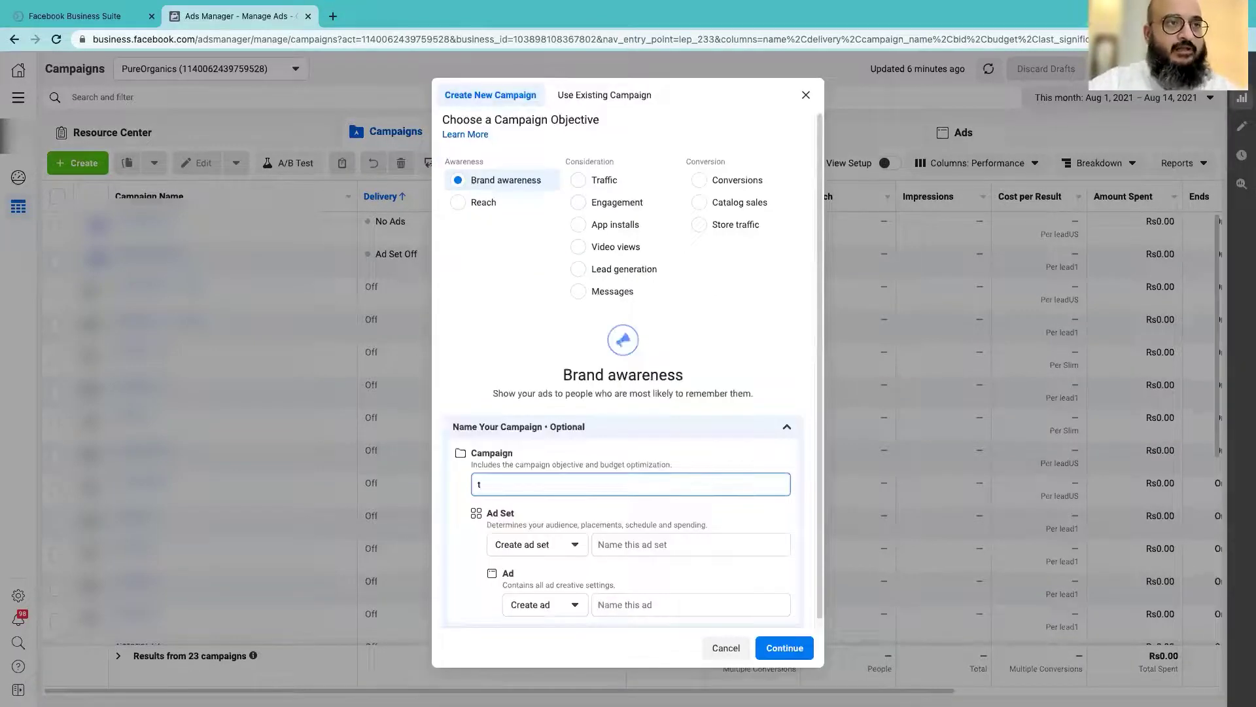
type("est")
key("BackSpace")
key("BackSpace")
key("BackSpace")
key("BackSpace")
type("Shooe")
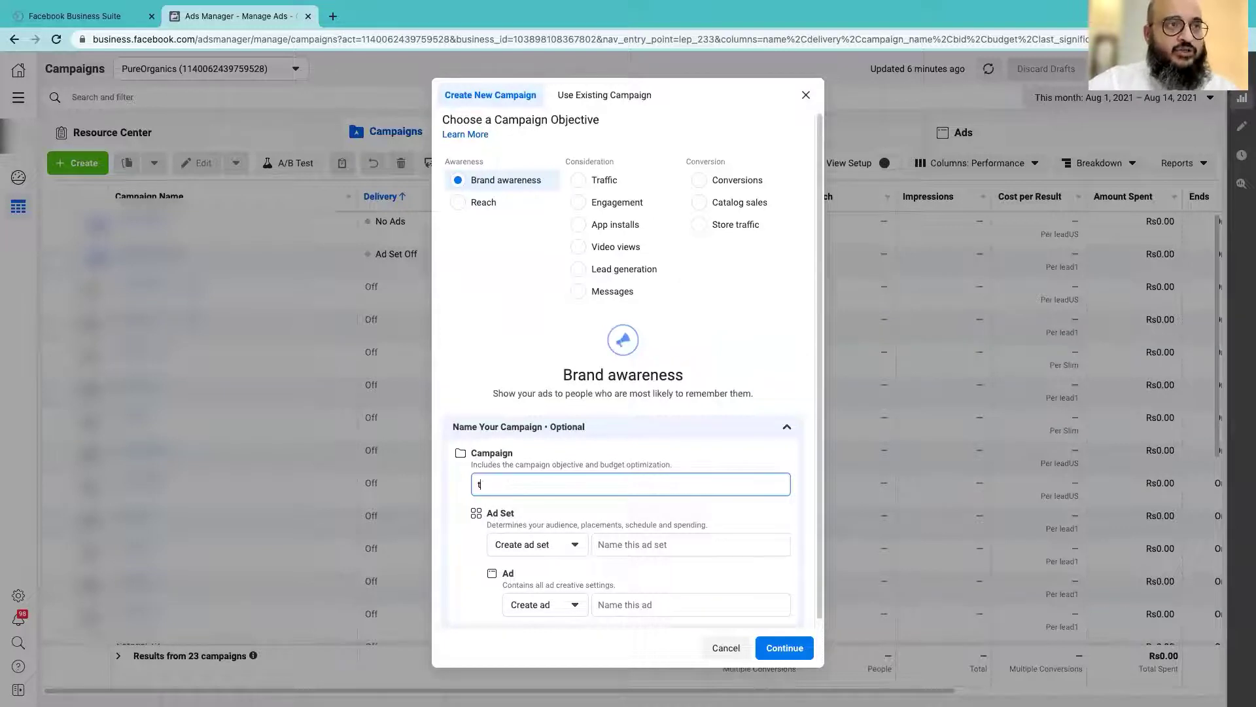
type("s")
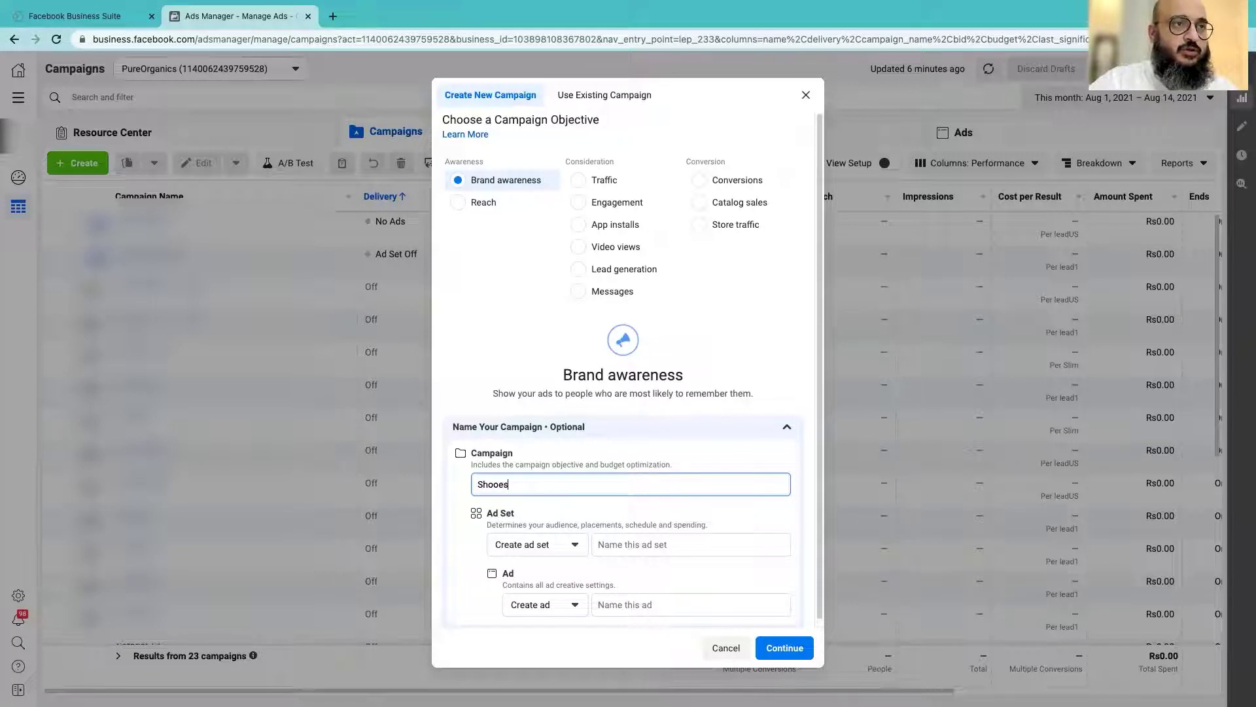
key("BackSpace")
key("BackSpace")
type("es")
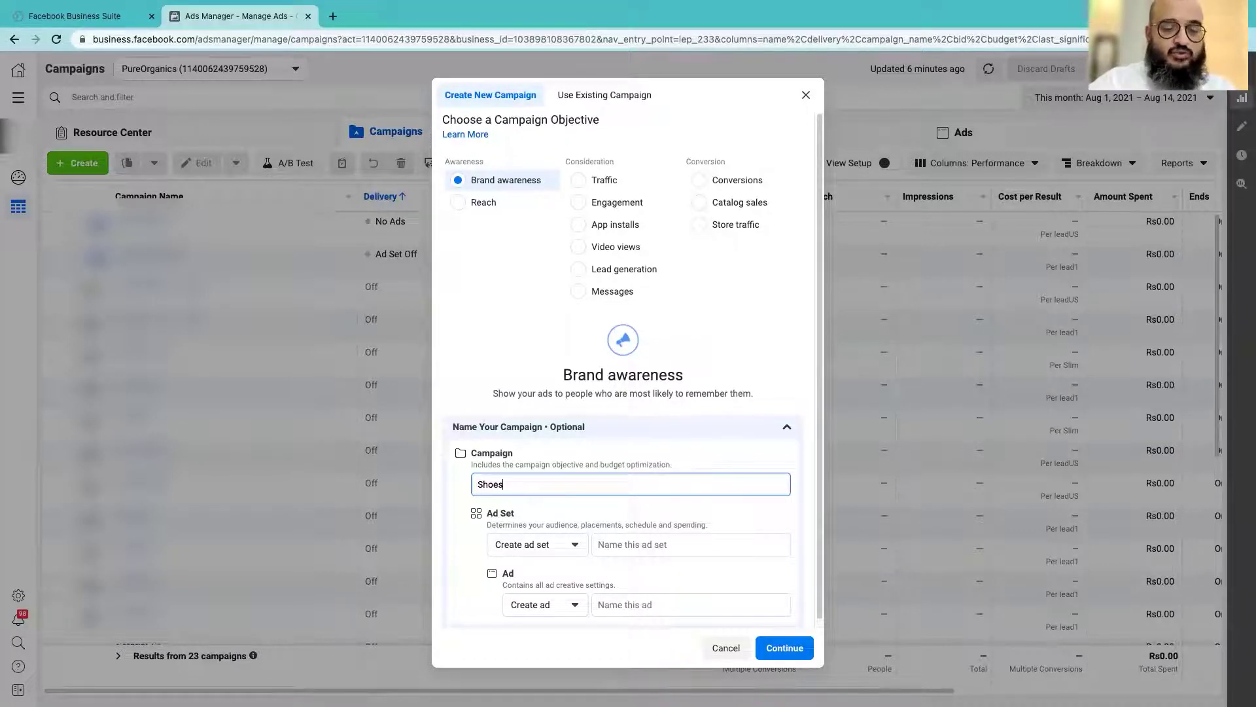
type("-Test1")
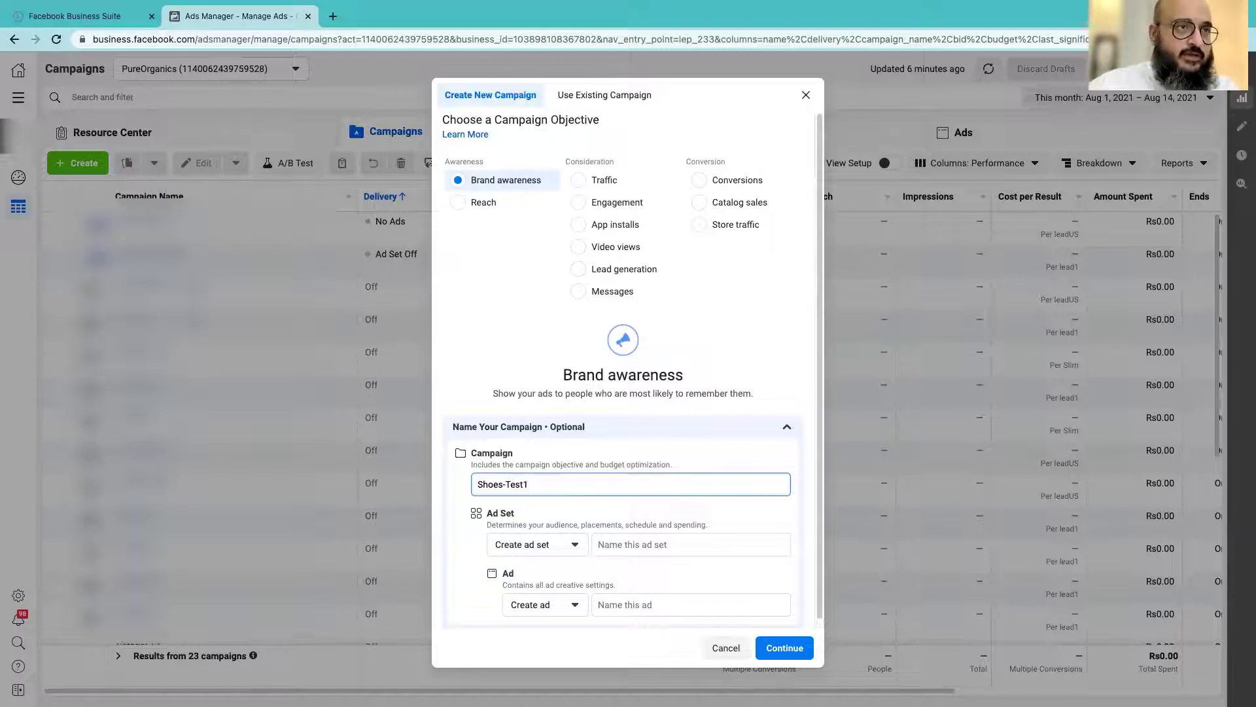
Name the new ad set S-Lahore-18-34
left_click(694, 545)
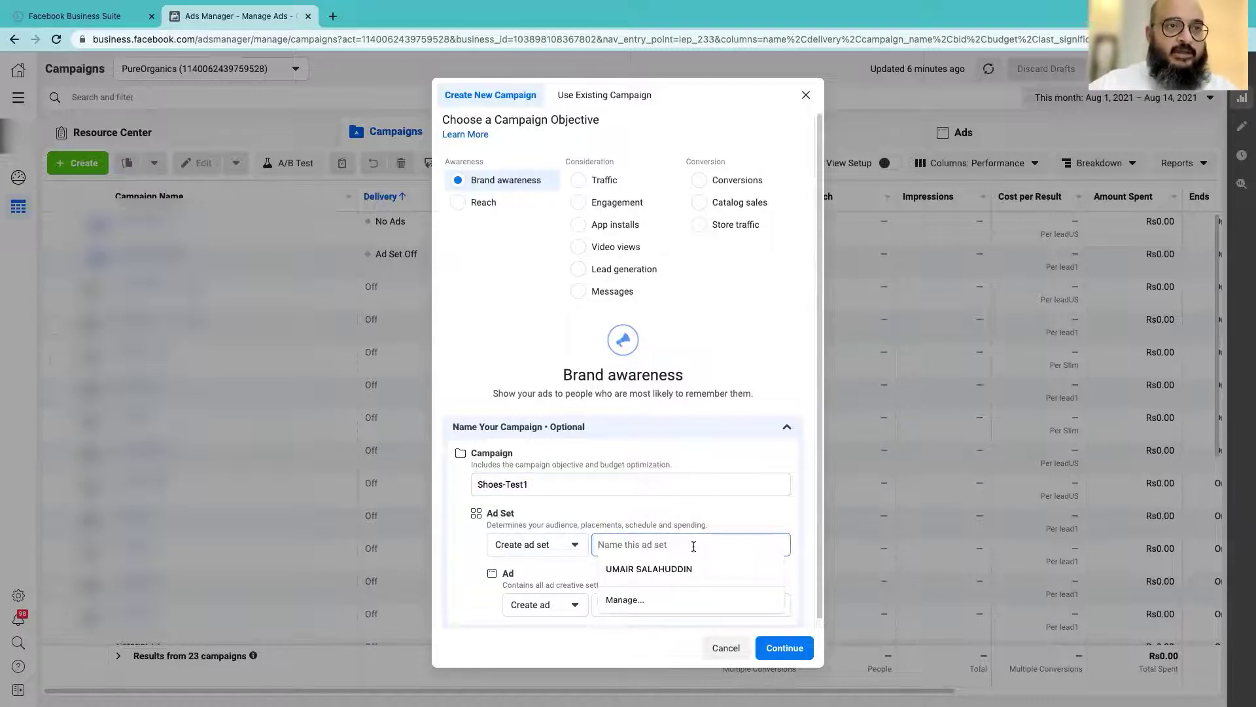
type("Lahore")
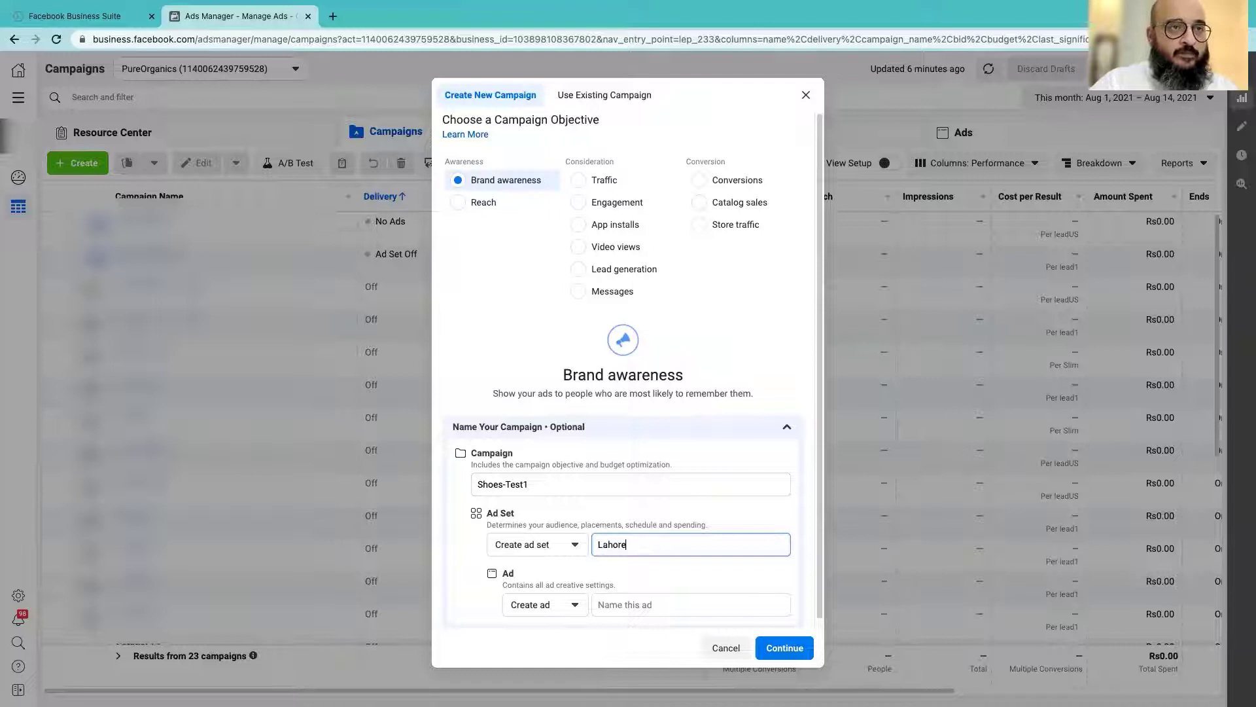
type("S-")
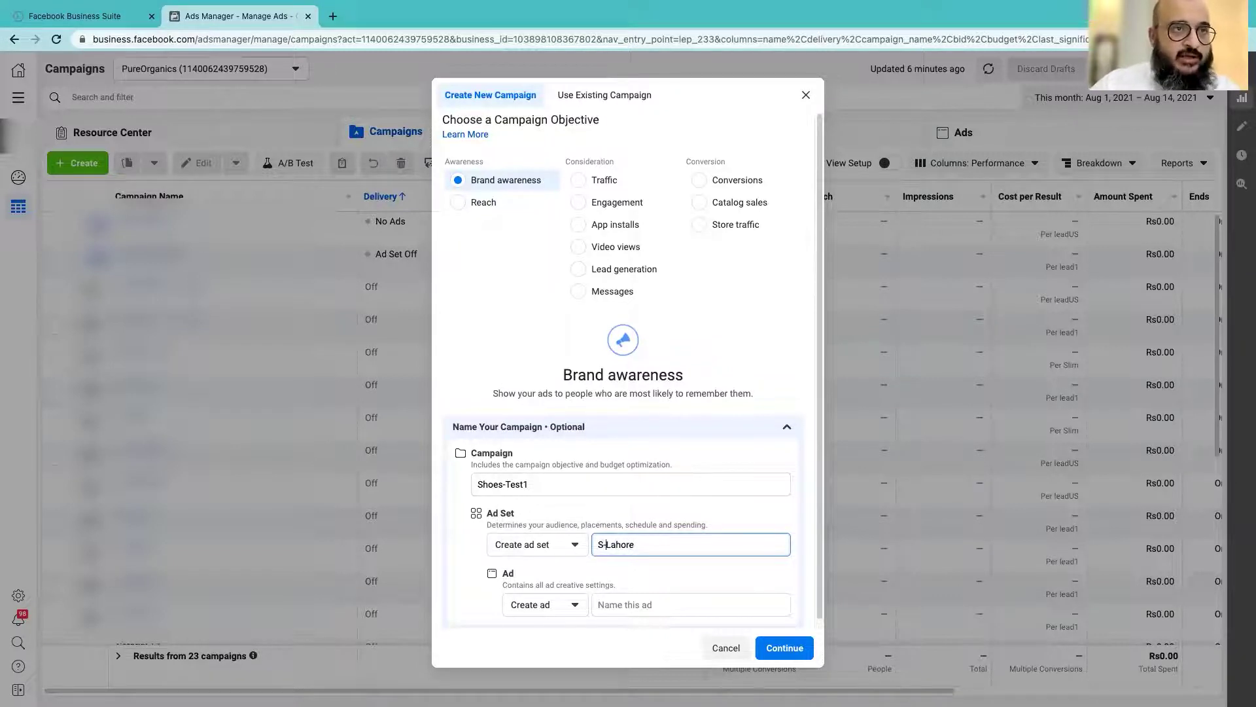
left_click(616, 544)
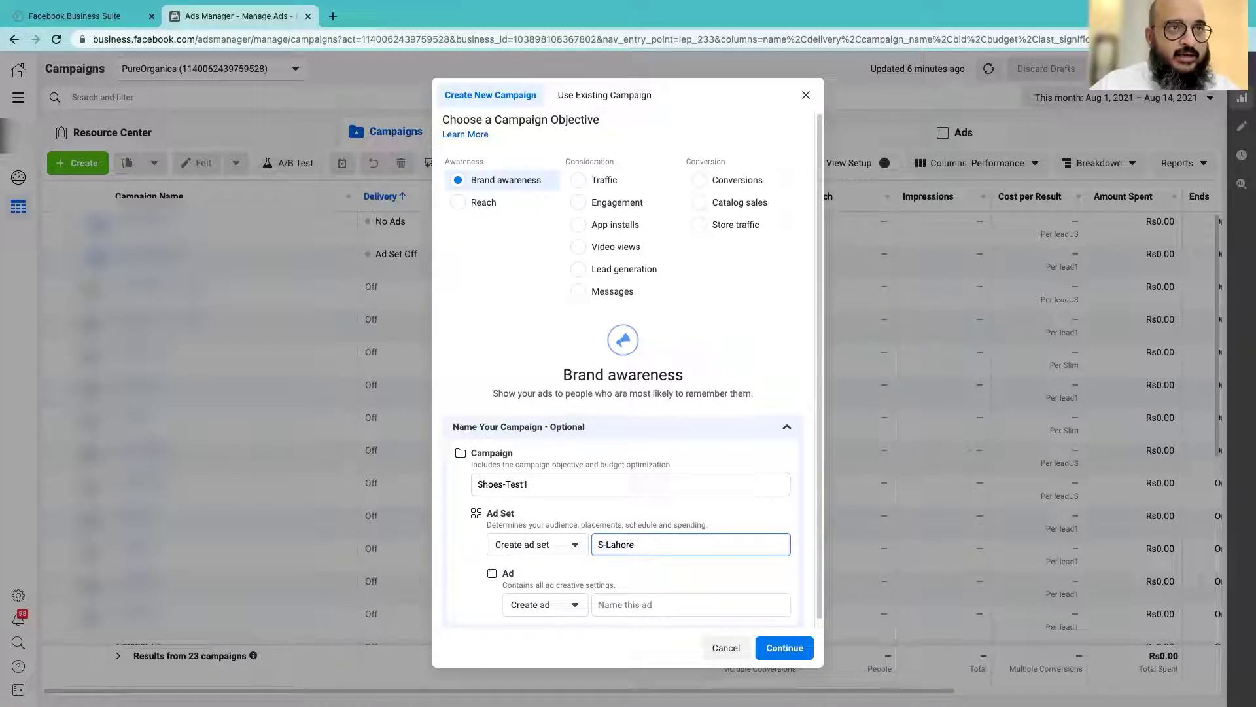
left_click(633, 544)
type("-18-34")
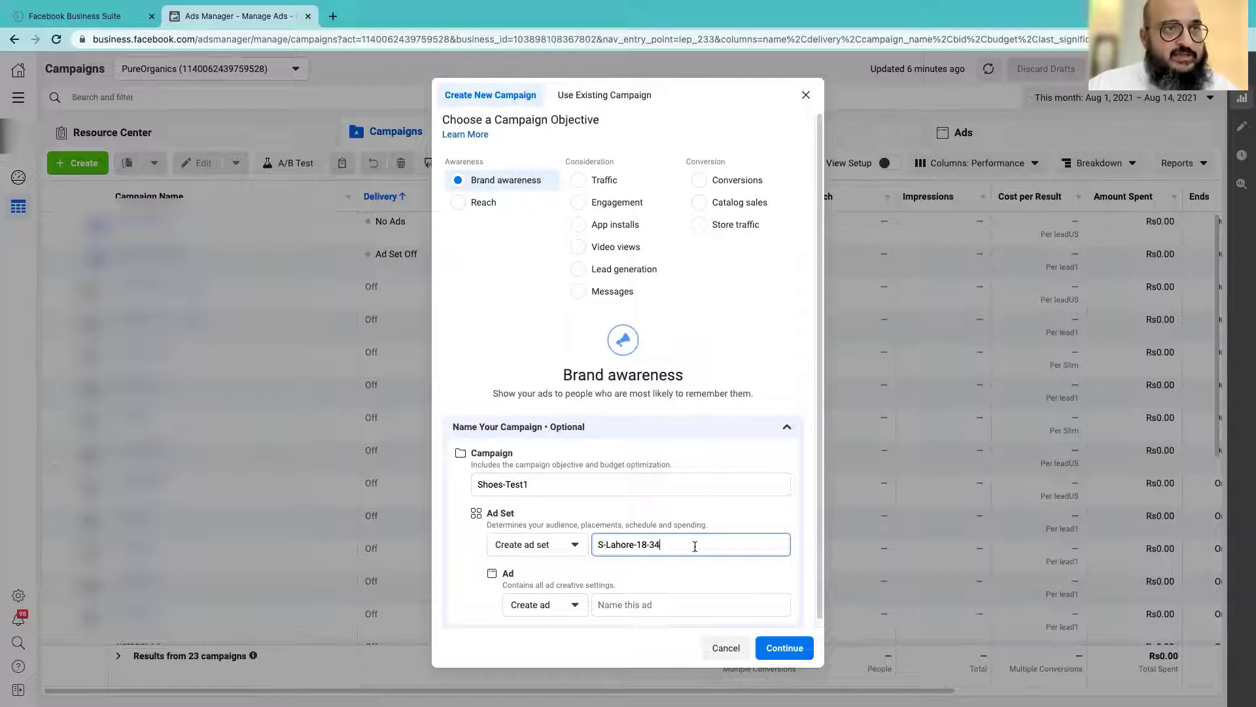
Name the new ad VideoShoesBlack-1 and continue to the campaign's settings
scroll(645, 561, "down", 1)
left_click(658, 598)
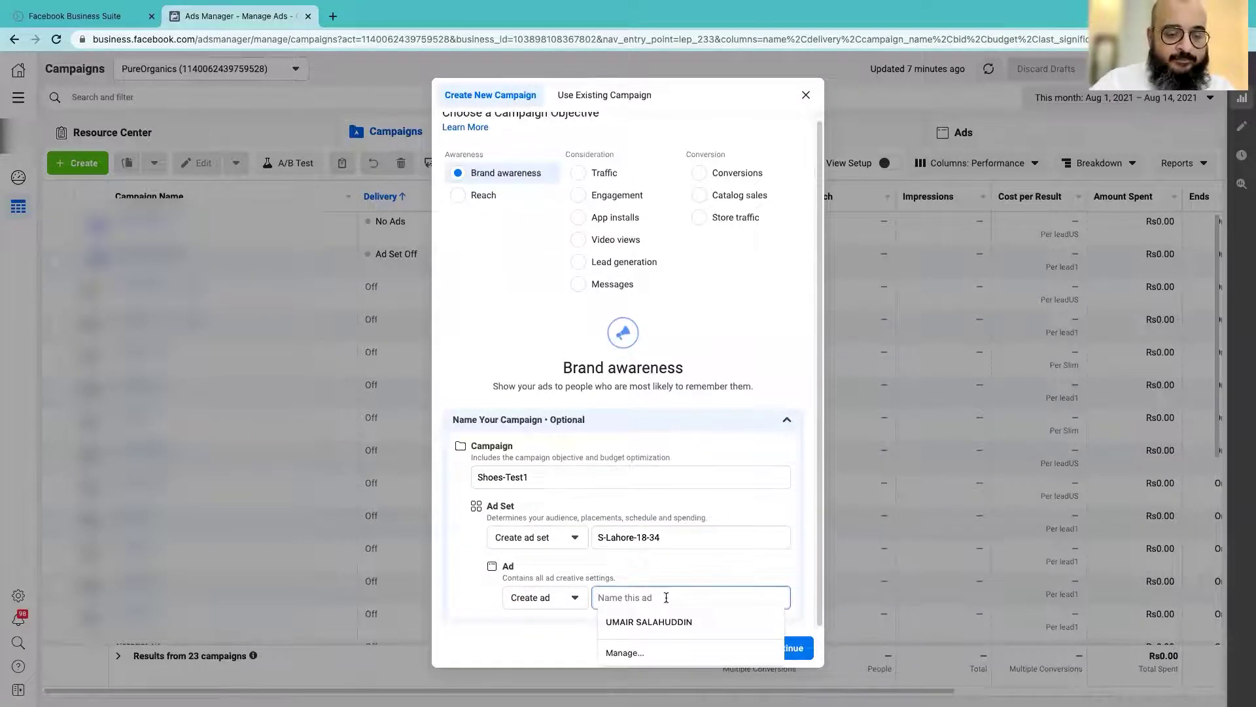
type("Video")
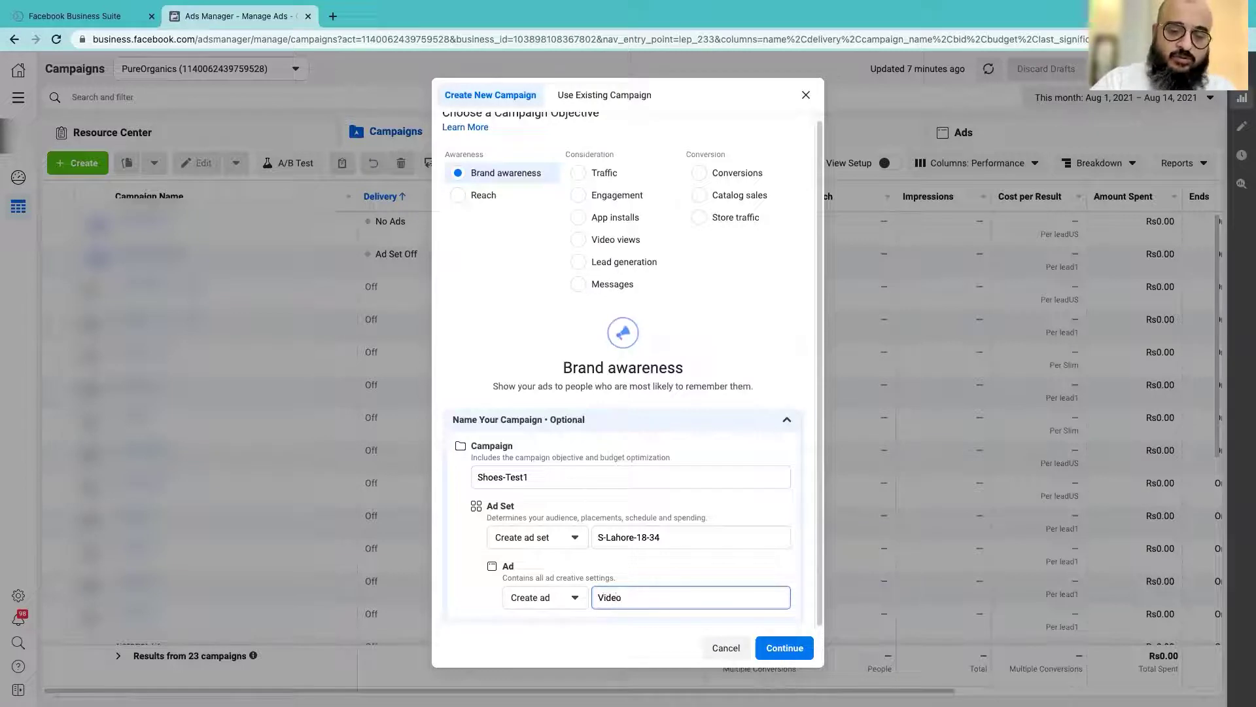
type("S")
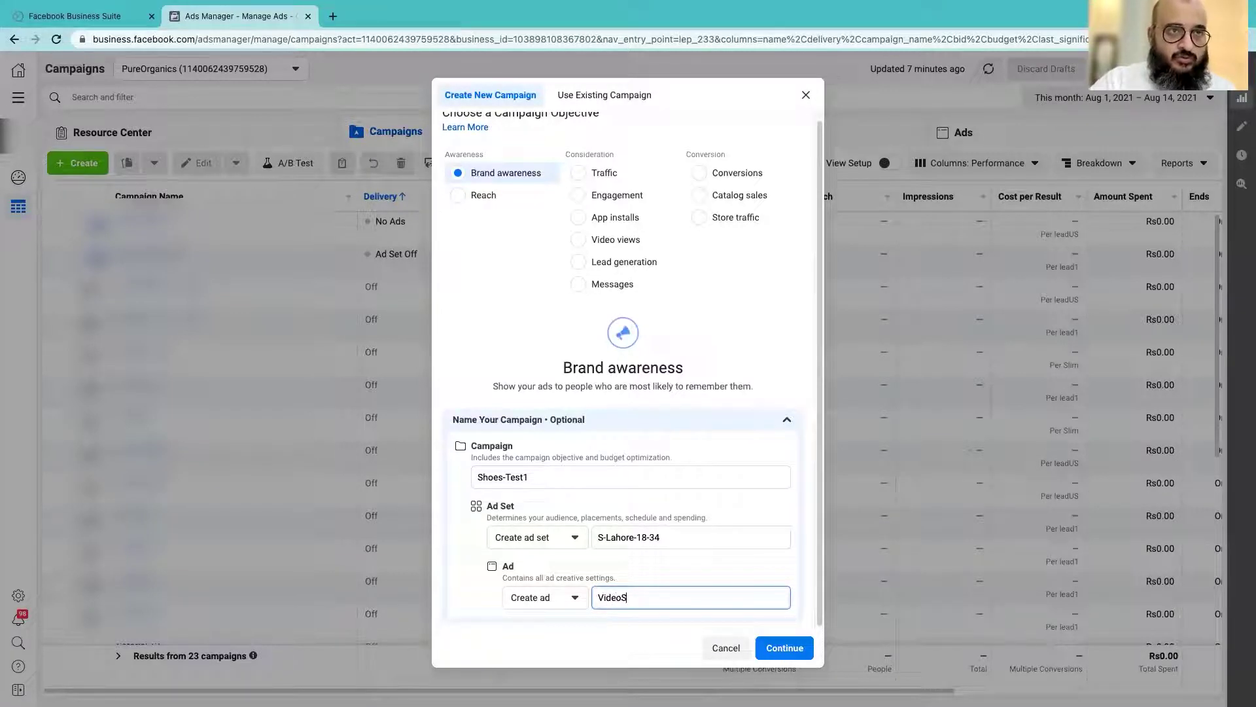
type("hoesBlack-1")
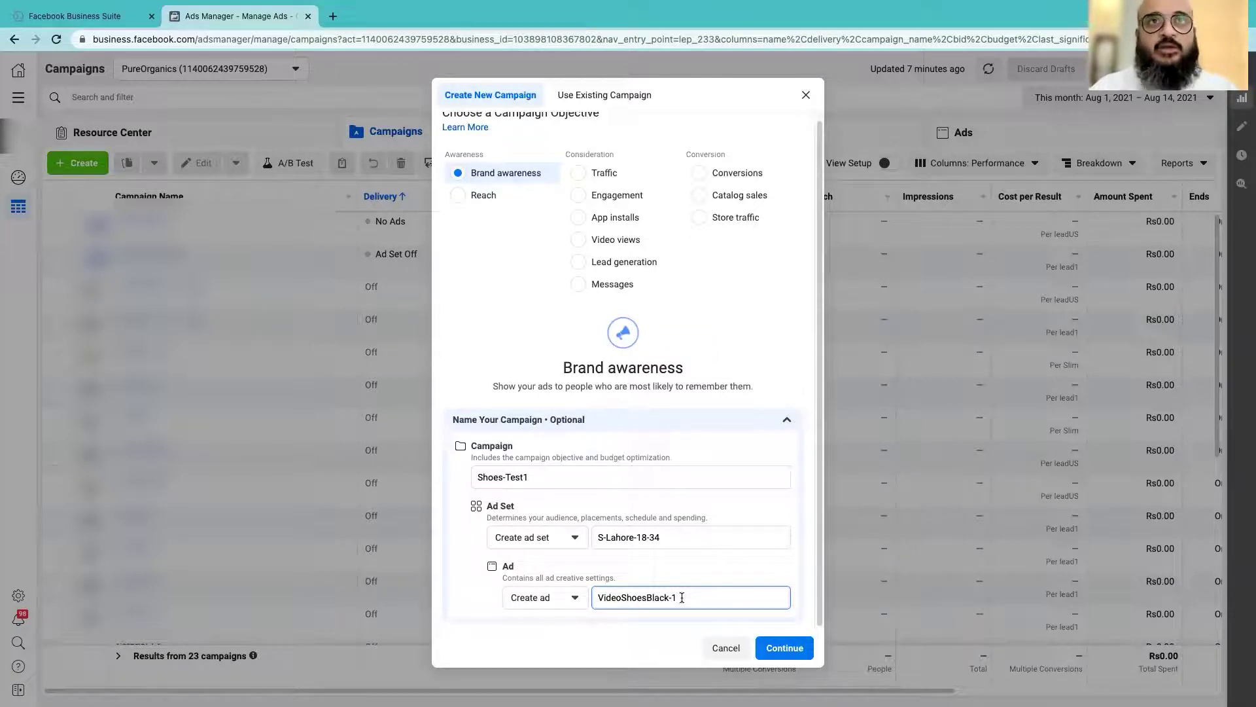
left_click(786, 648)
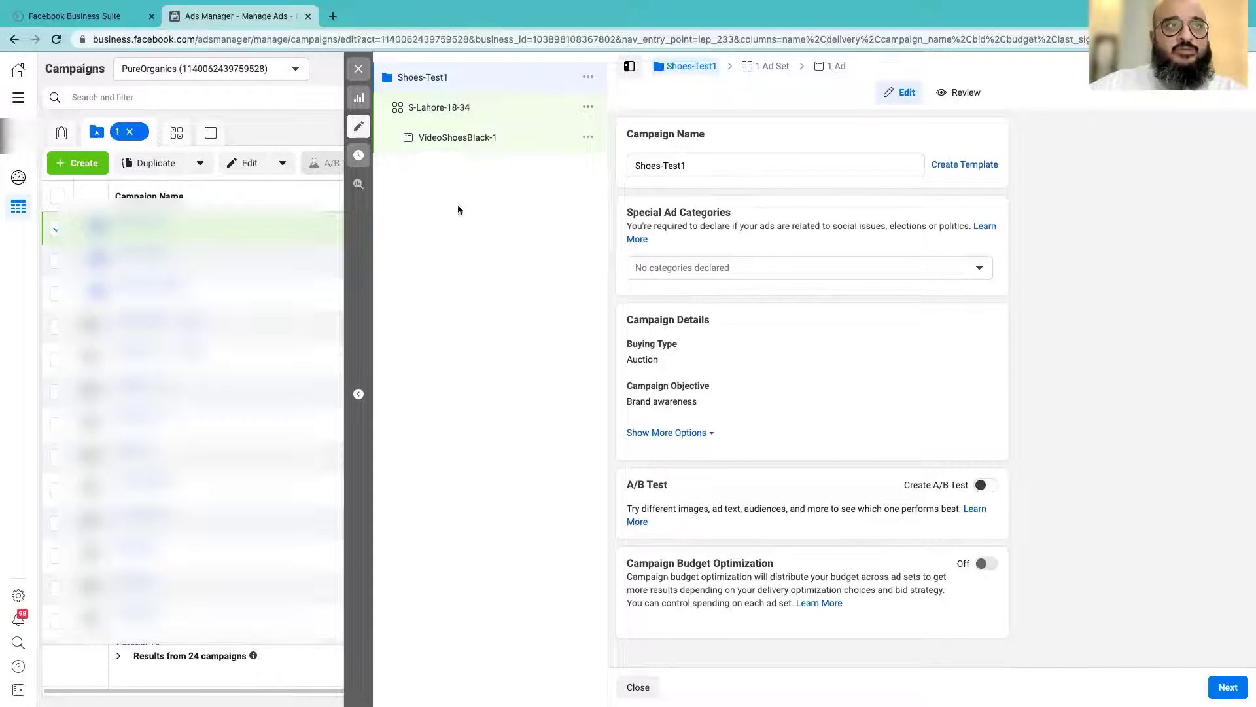
Review the campaign name and the available special ad categories without declaring any category
left_click(695, 163)
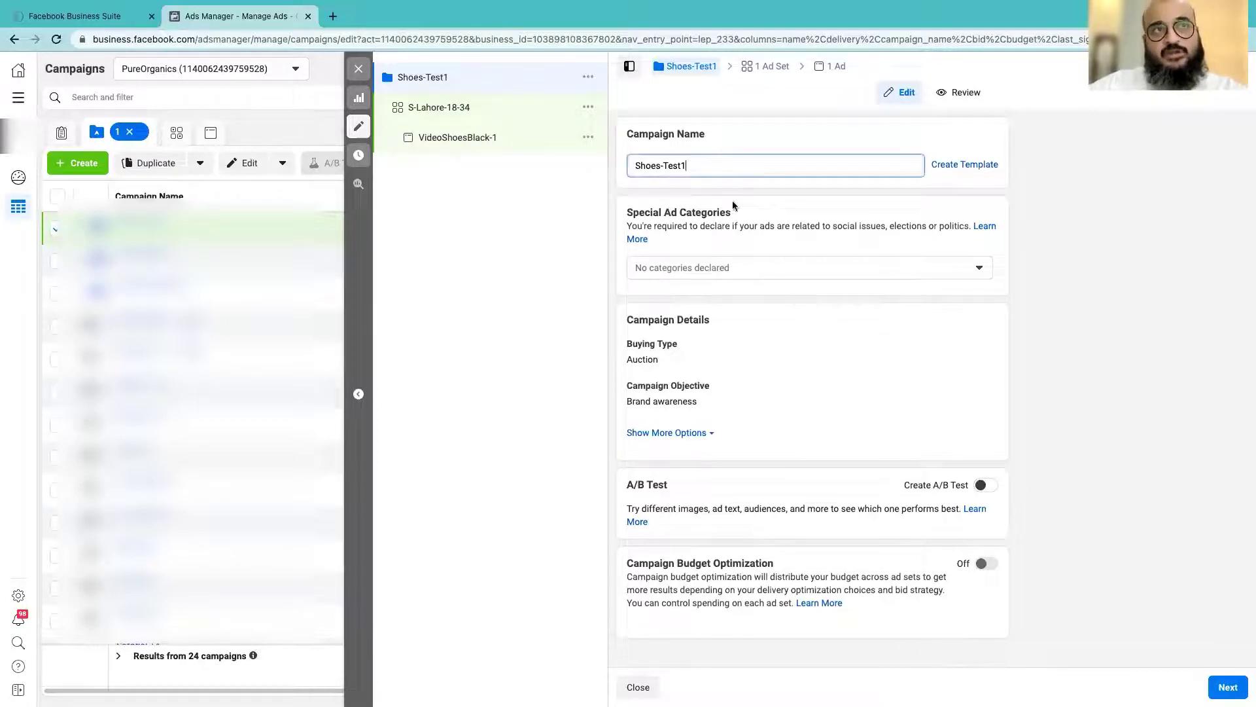
left_click(814, 287)
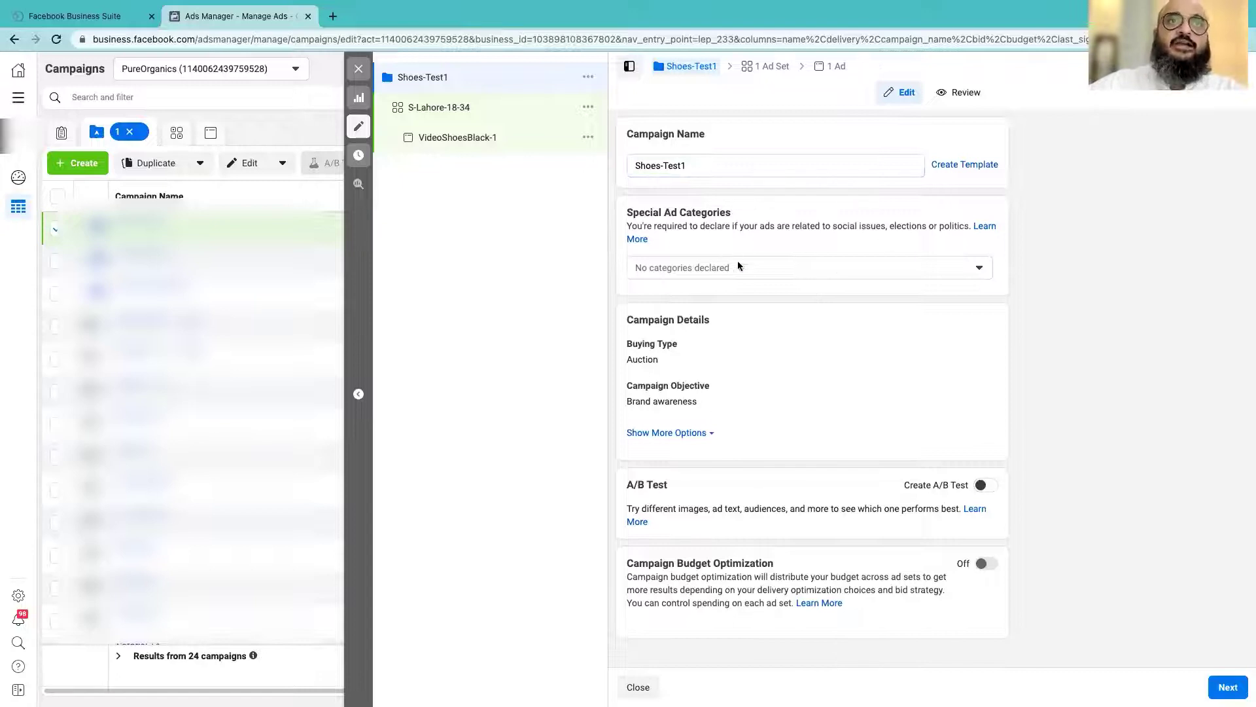
left_click(792, 271)
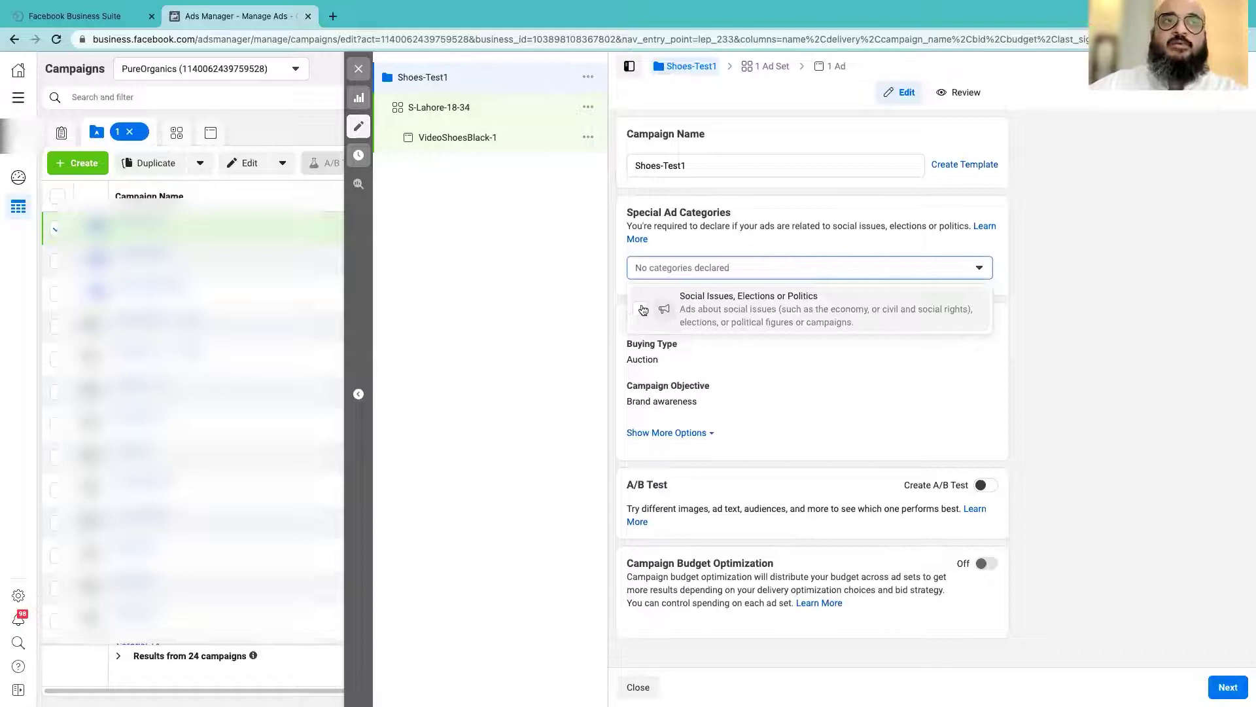
left_click(808, 269)
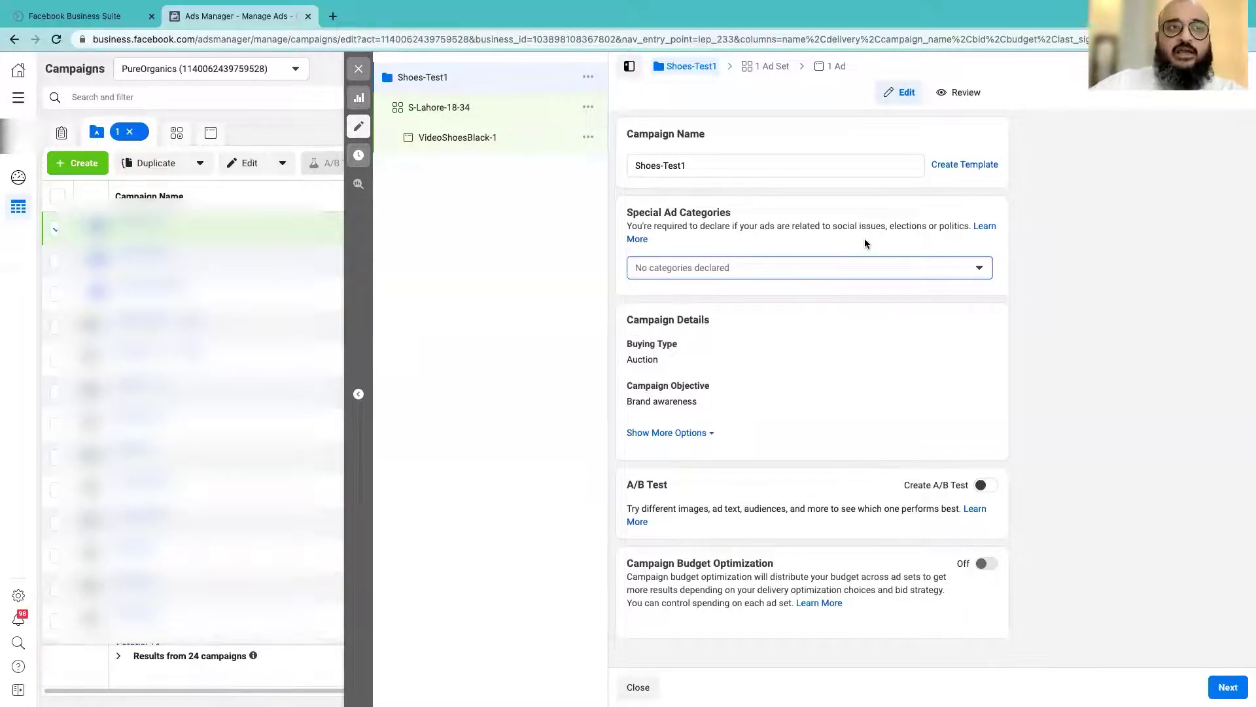
left_click(728, 270)
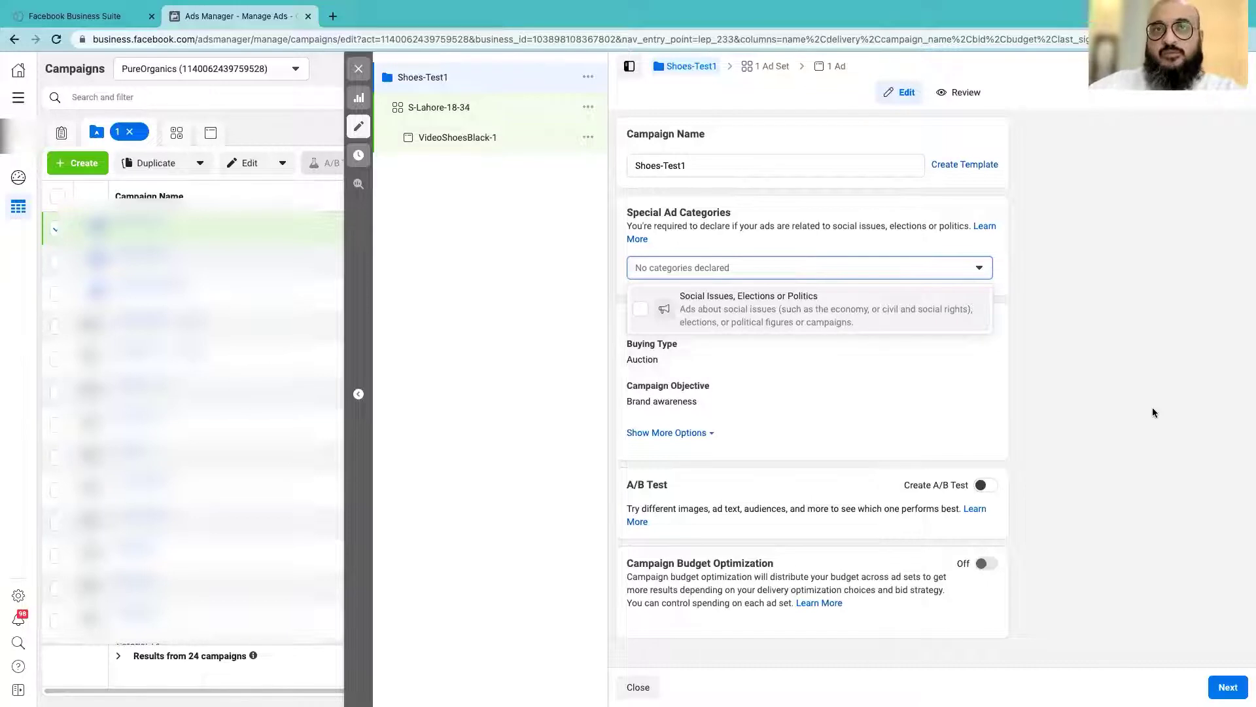
left_click(1023, 396)
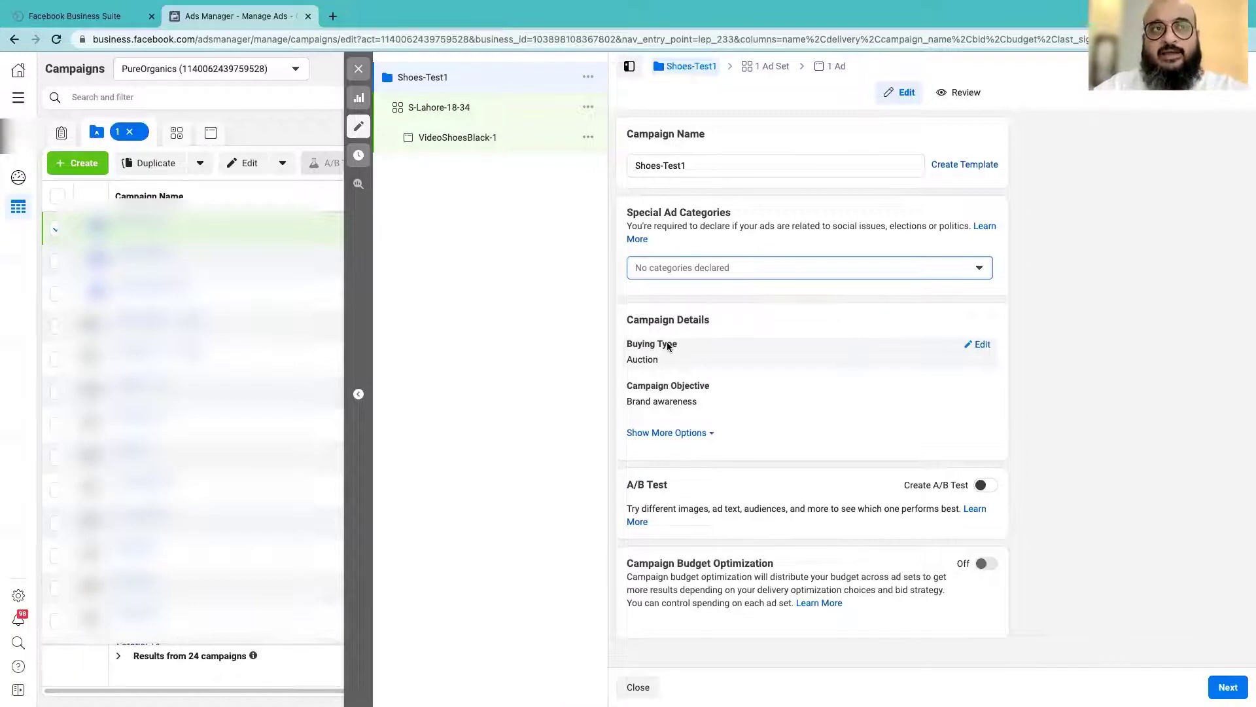
Open the campaign's buying type for editing and check its available options, keeping Auction
left_click(985, 345)
left_click(886, 368)
left_click(888, 368)
left_click(888, 368)
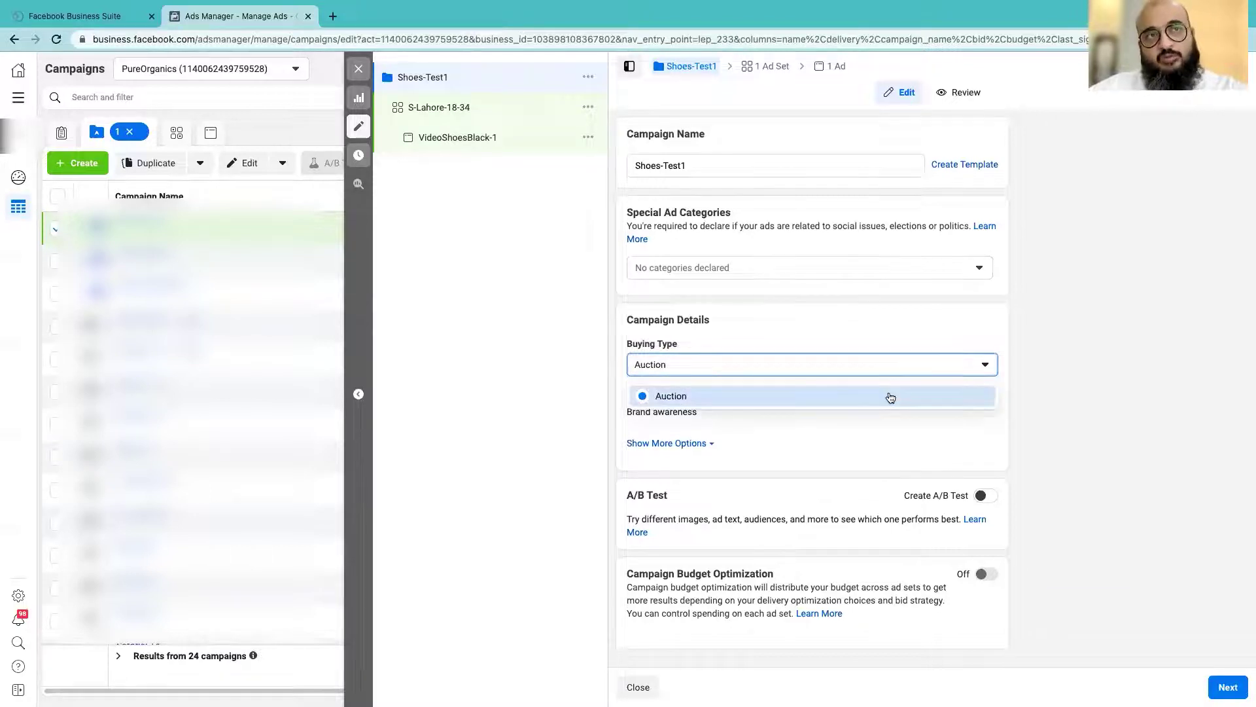
left_click(1135, 413)
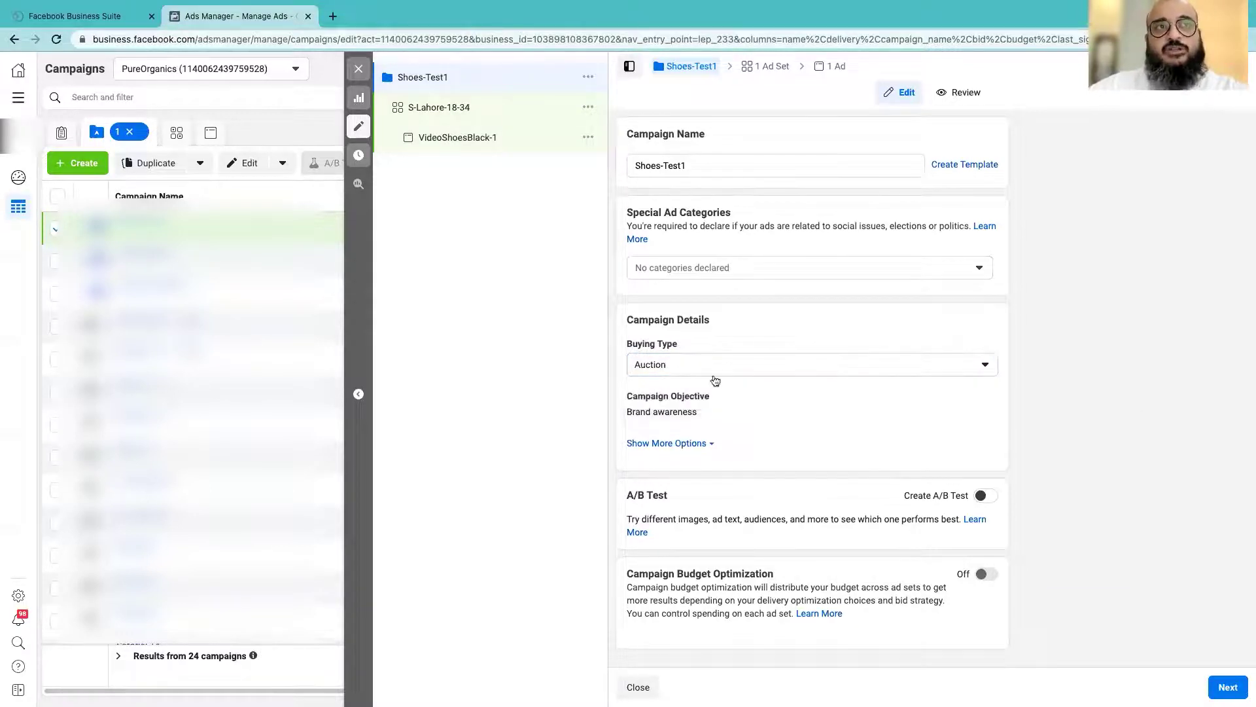
left_click(965, 370)
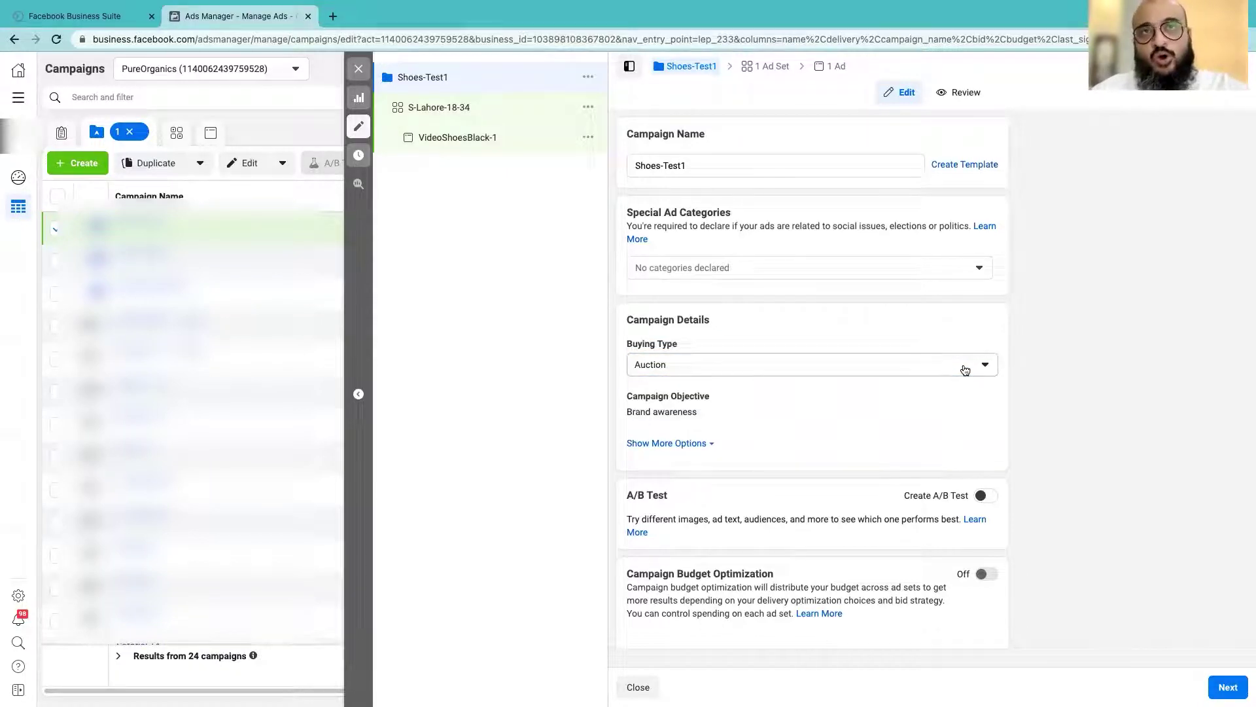
left_click(965, 370)
left_click(965, 370)
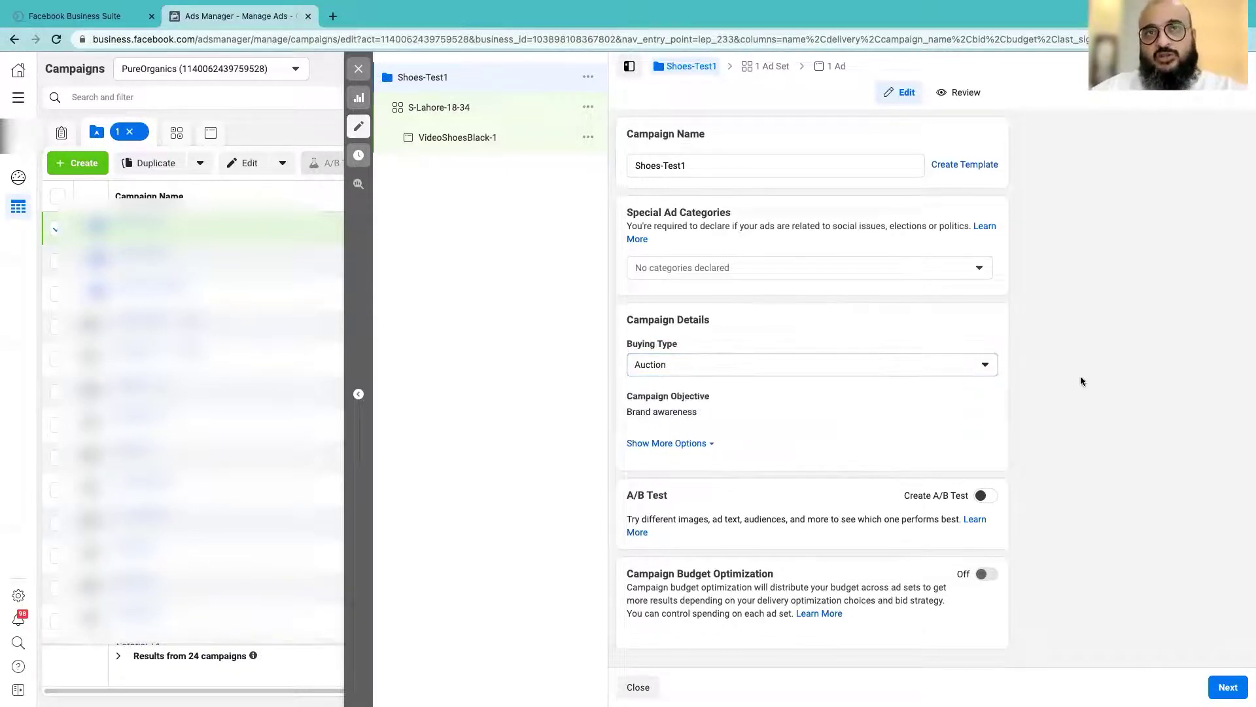
Open the campaign objective for editing, review the available objectives and keep Brand awareness selected
mouse_move(847, 406)
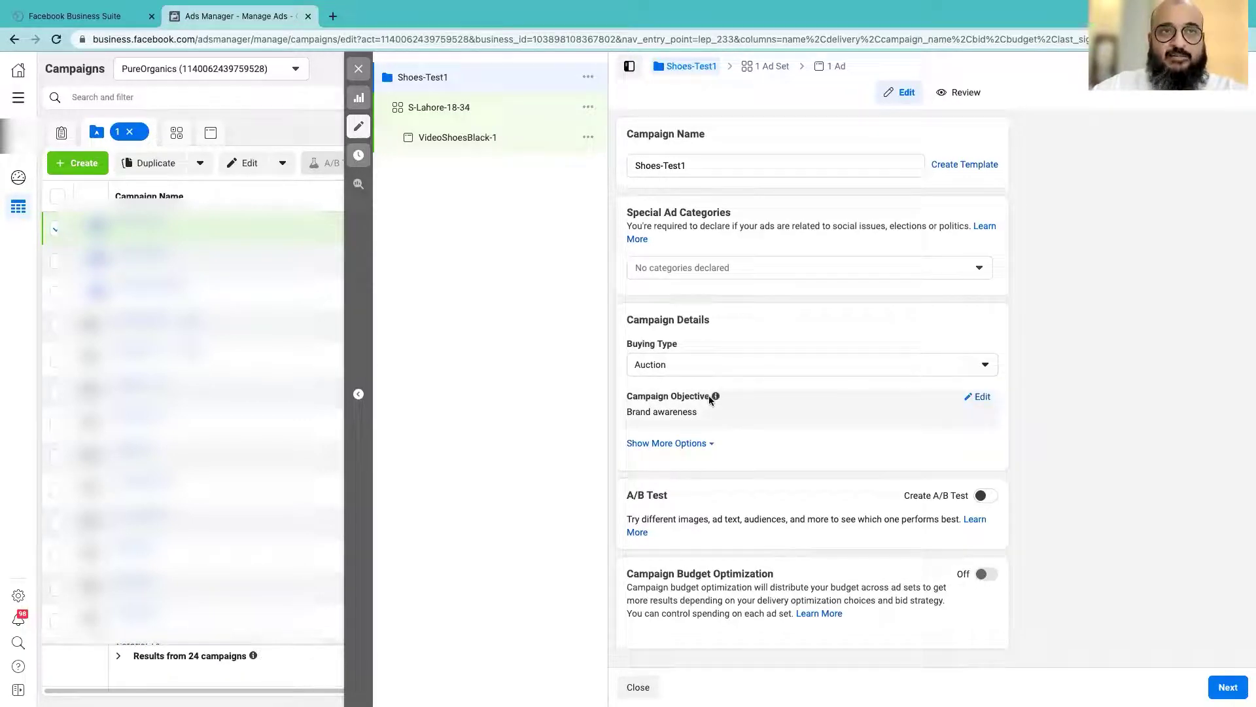
mouse_move(714, 402)
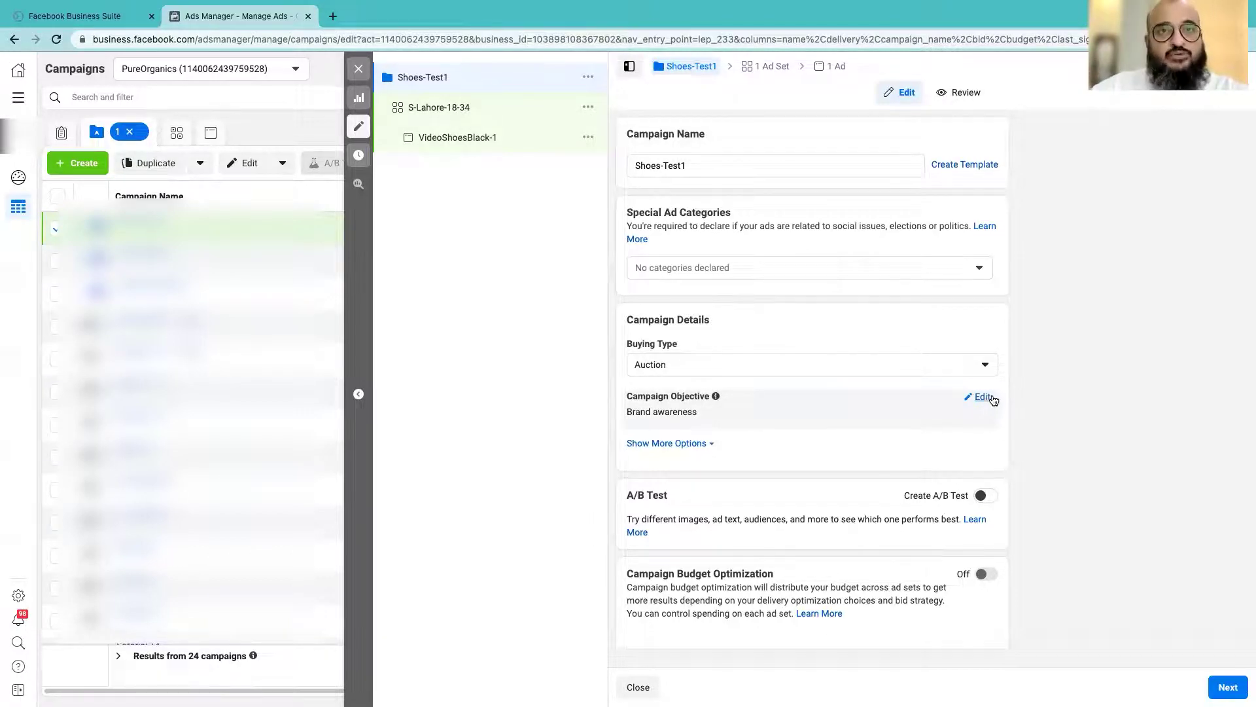
left_click(982, 398)
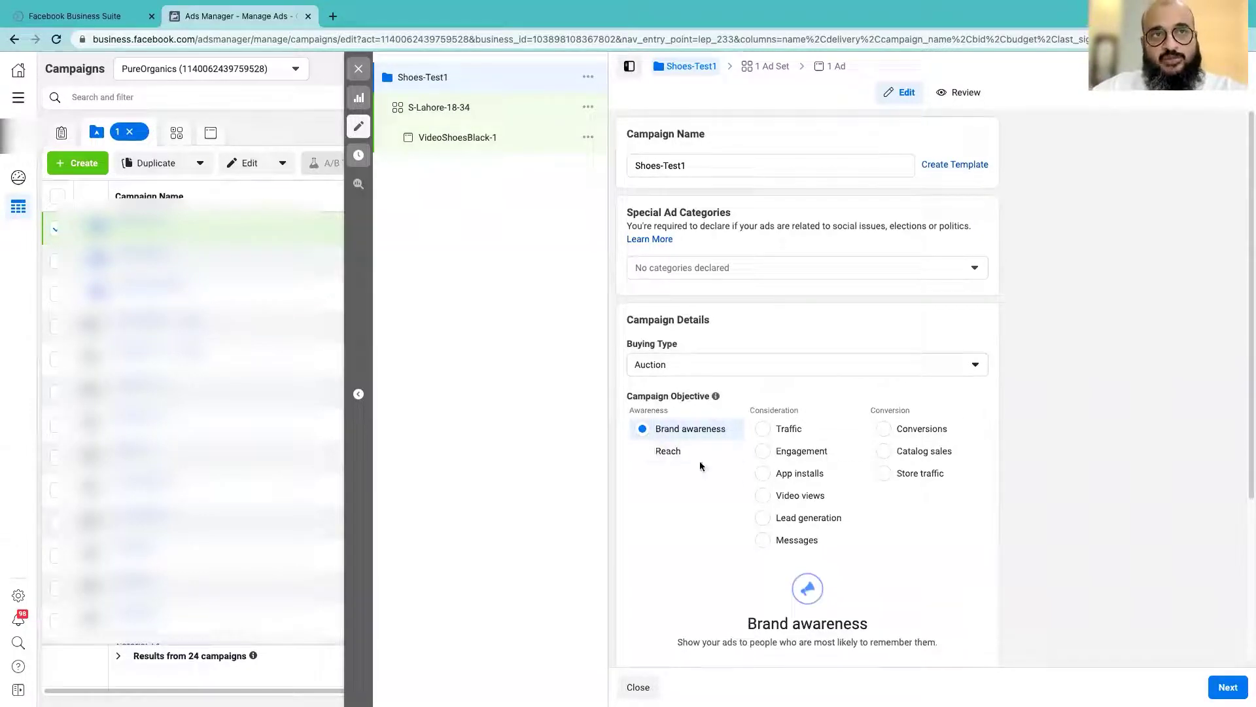
scroll(886, 440, "down", 2)
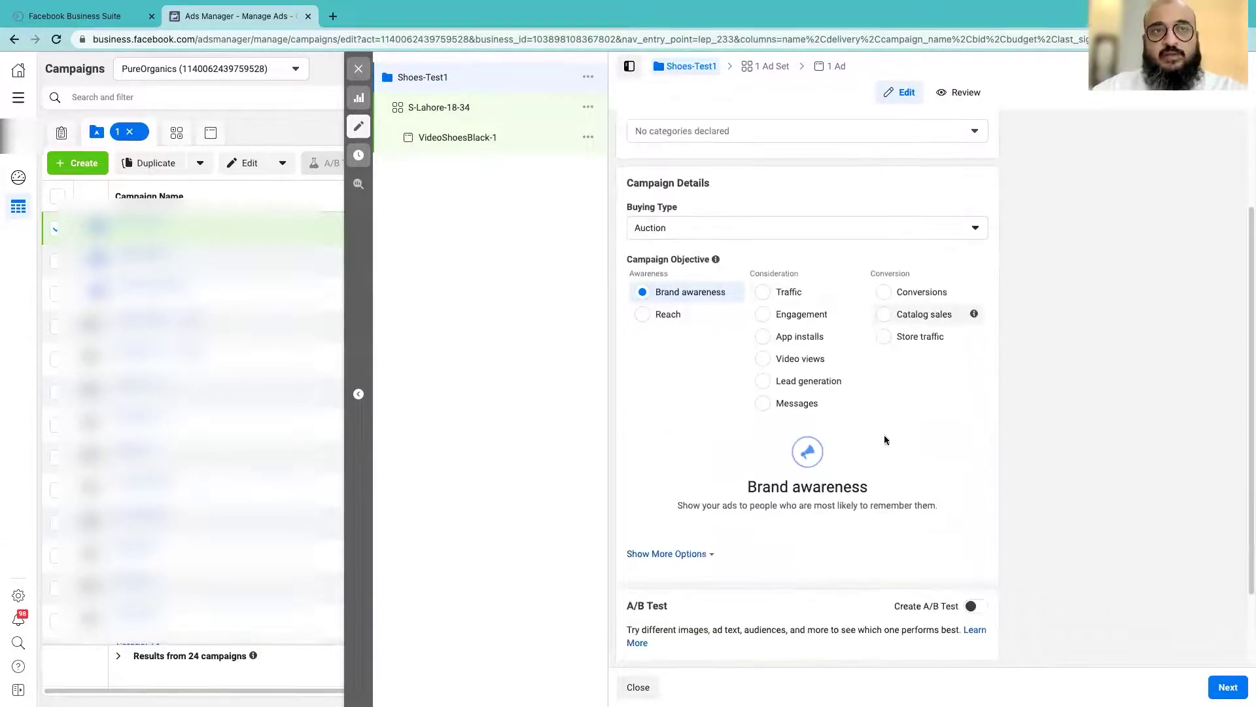
left_click(974, 230)
left_click(975, 232)
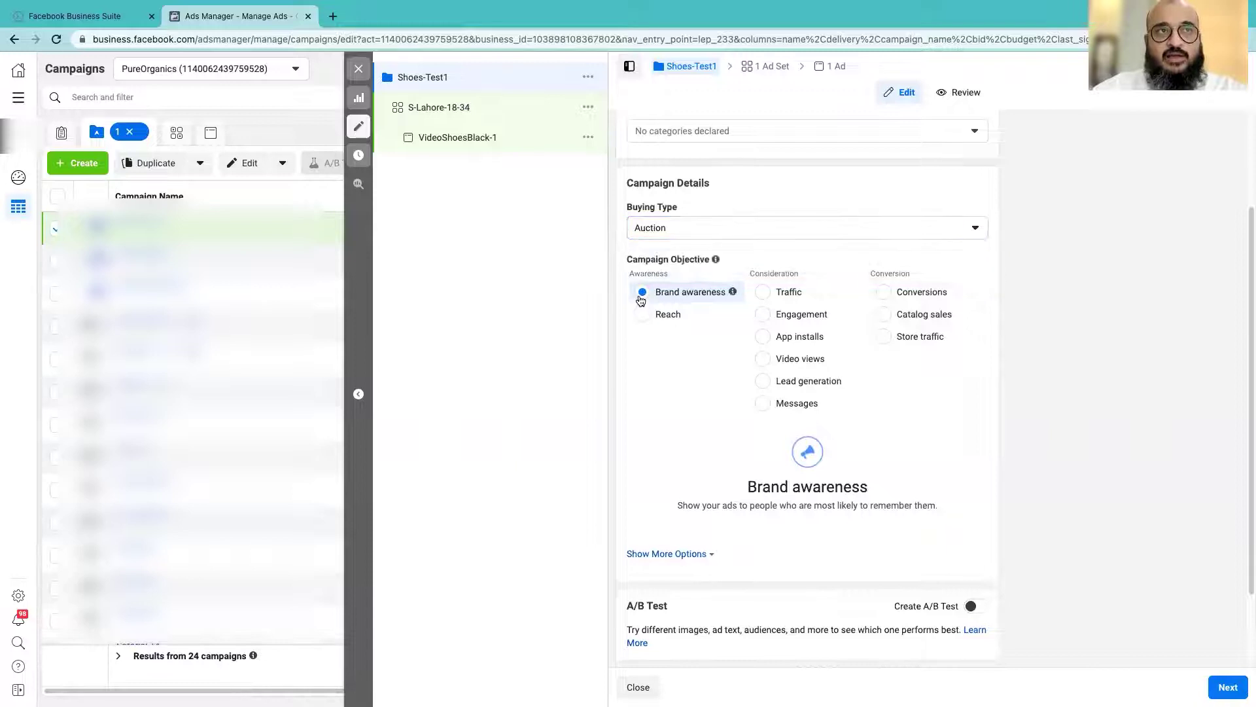
scroll(947, 523, "down", 3)
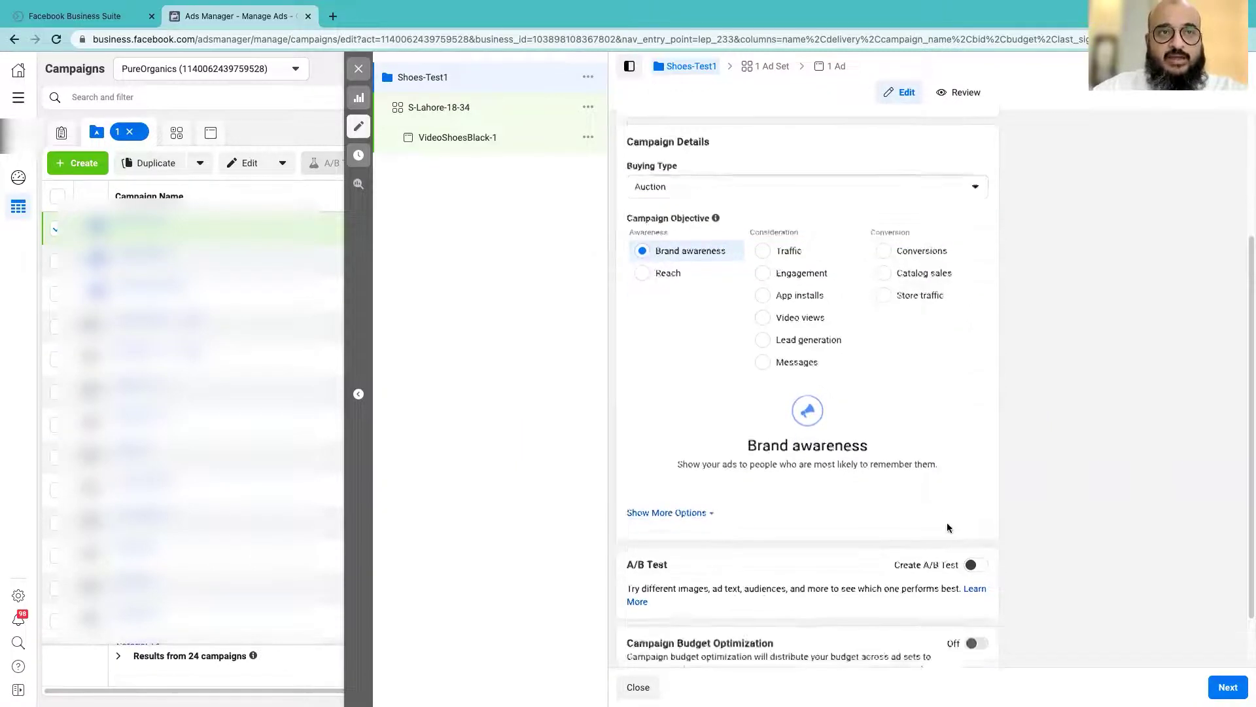
left_click(642, 192)
Show the additional campaign options and try adding a campaign spending limit, leaving the campaign without one
left_click(687, 454)
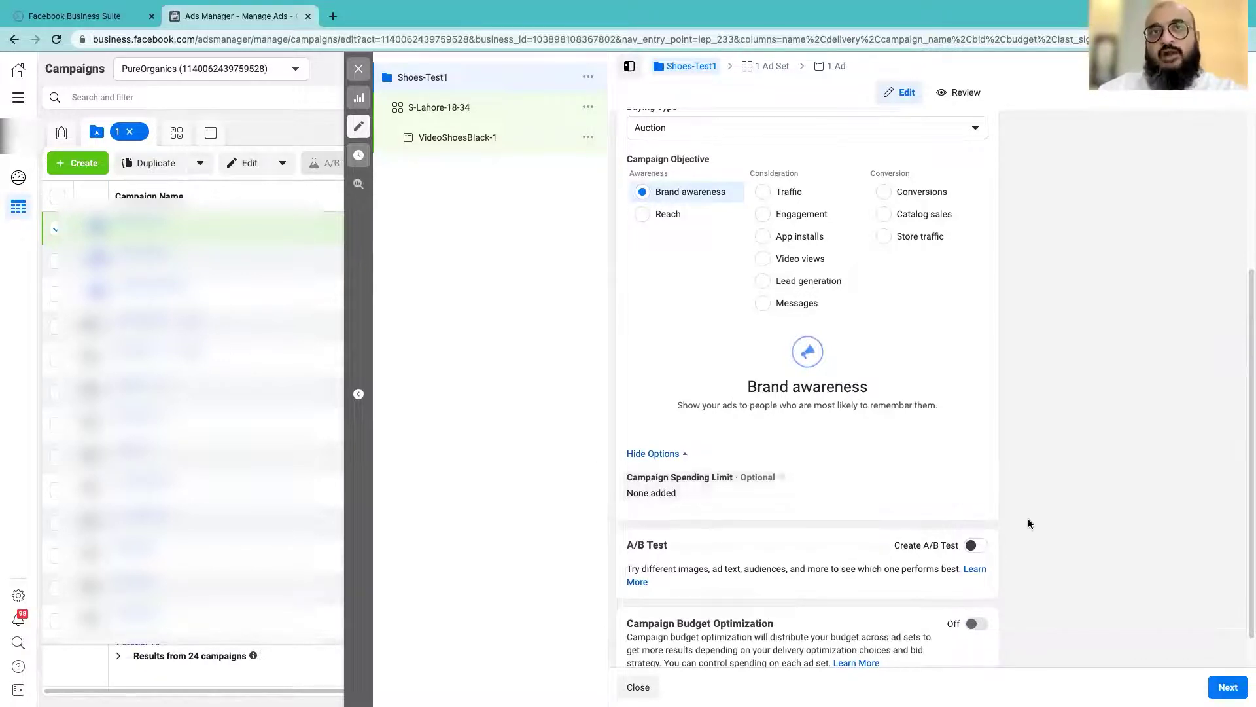
mouse_move(977, 477)
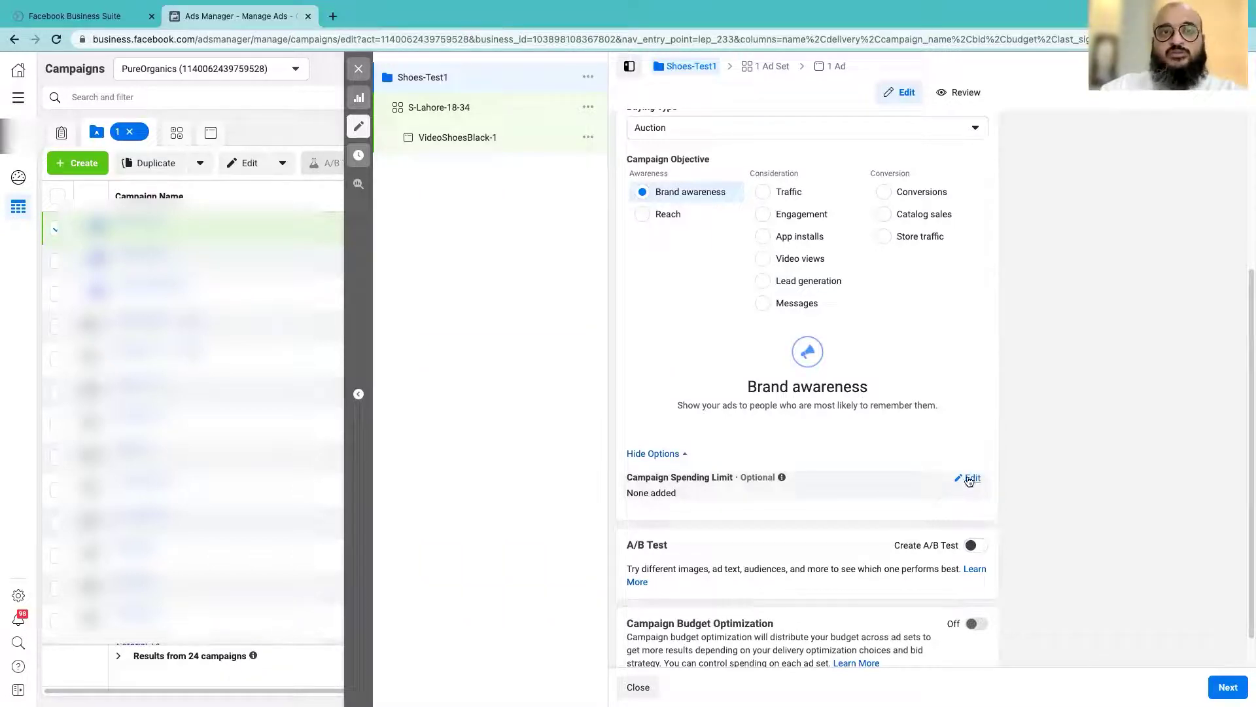
left_click(971, 478)
left_click(634, 497)
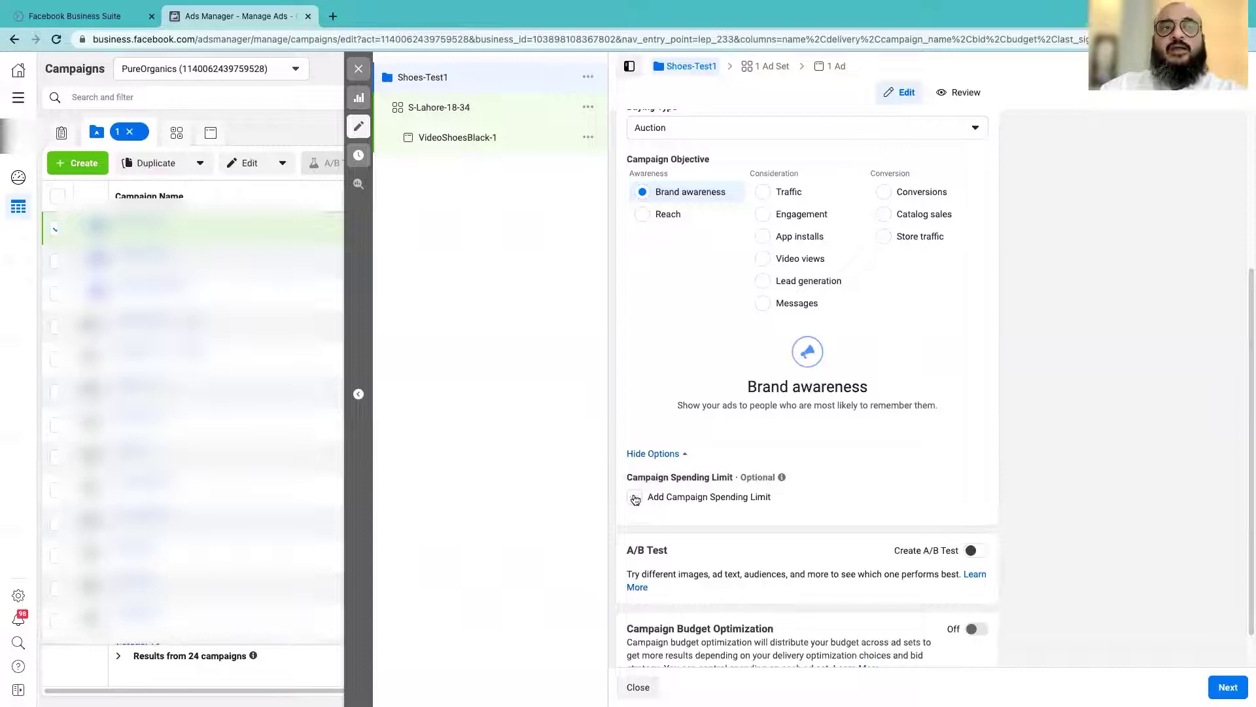
left_click(683, 518)
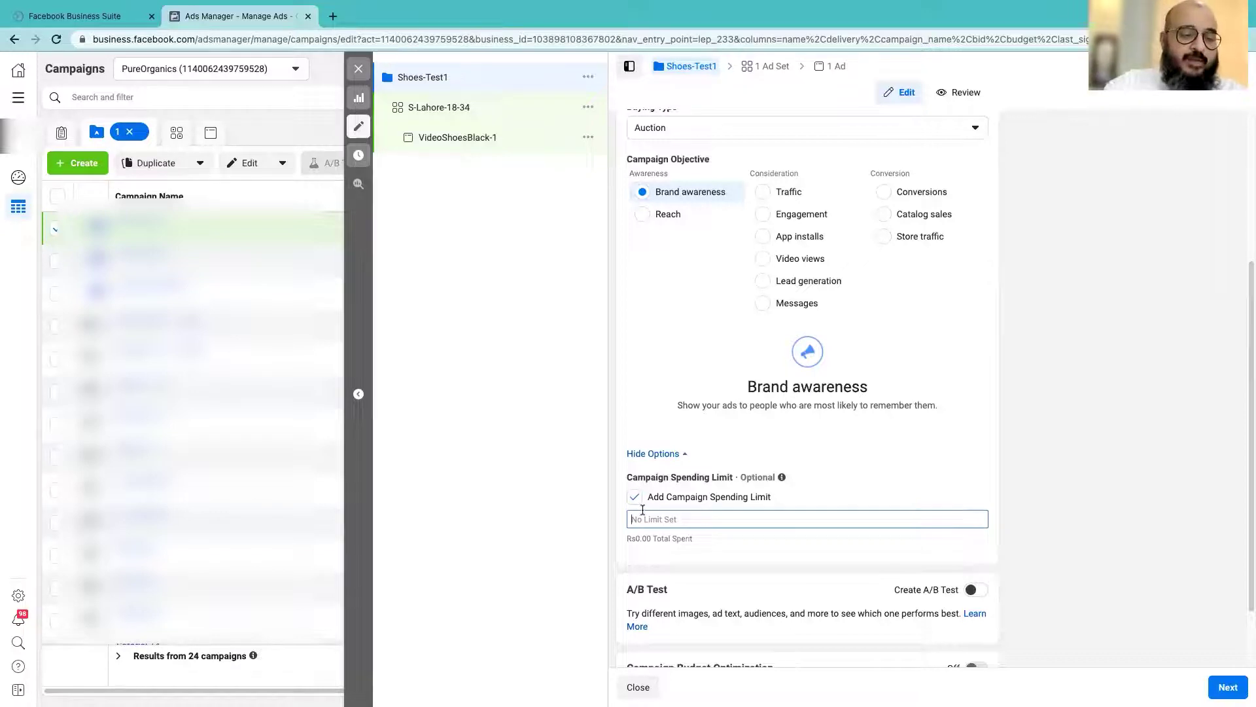
type("1")
key("BackSpace")
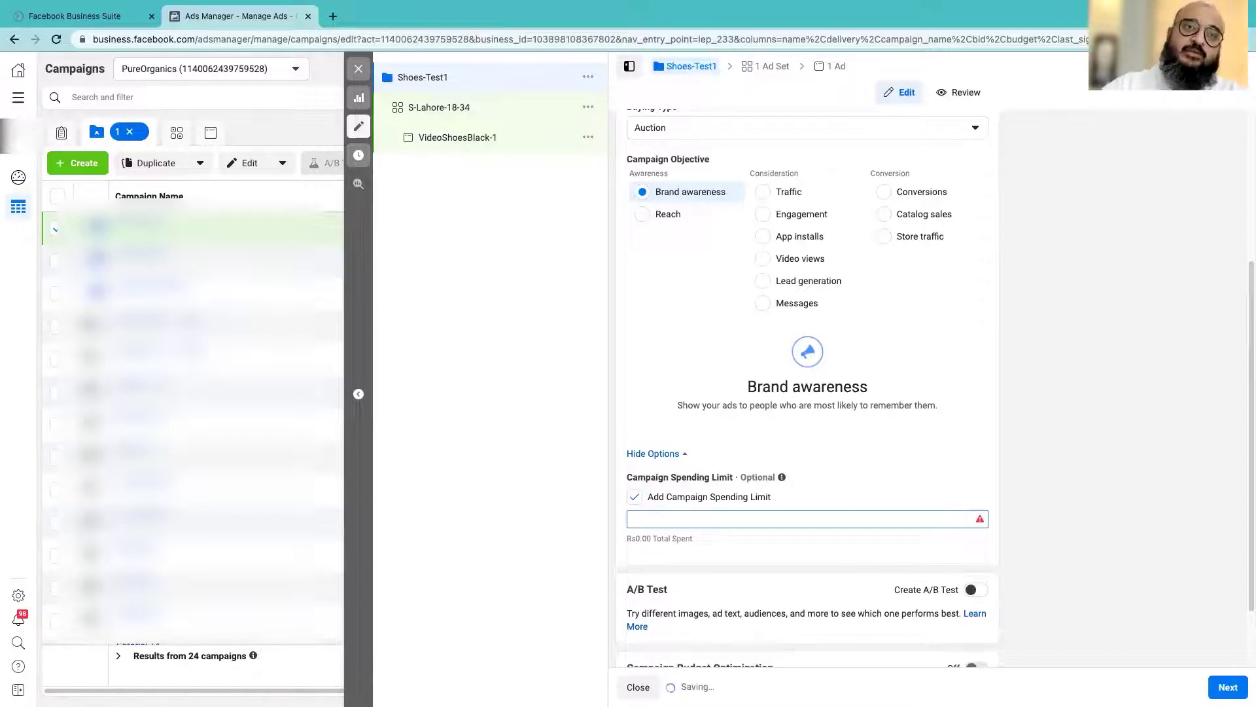
left_click(634, 497)
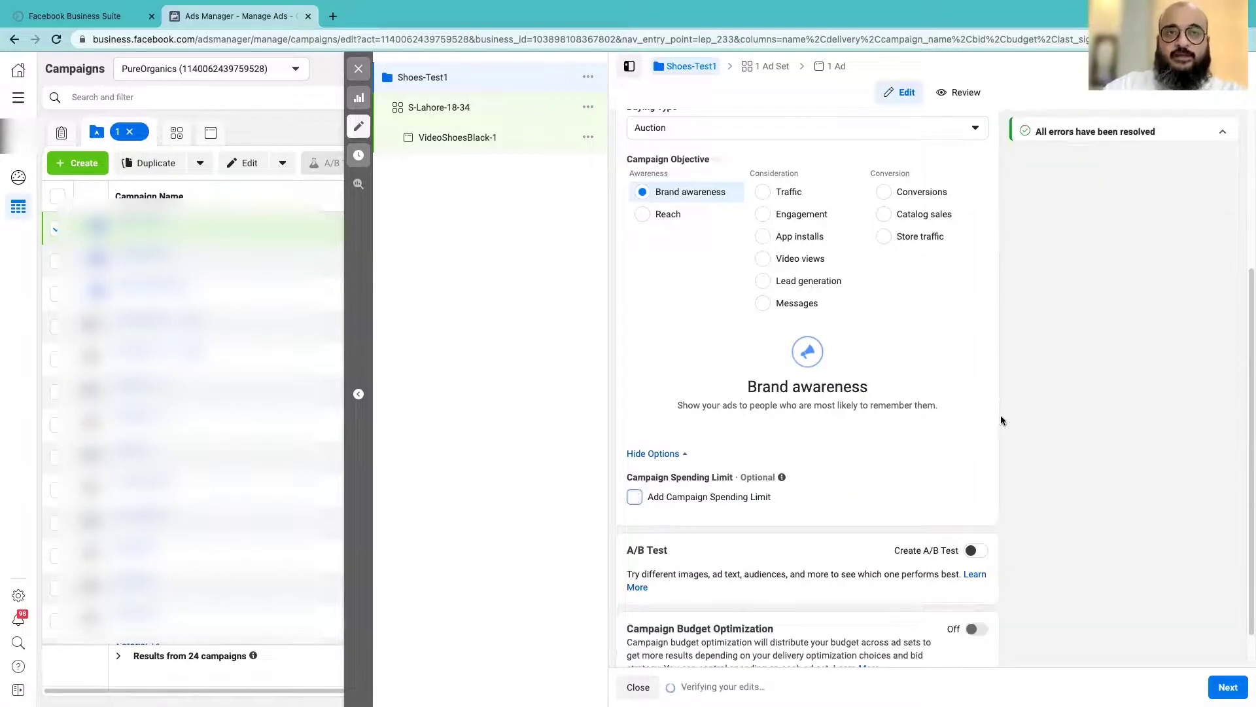
Try out the campaign's A/B test option and read the campaign objective's explanation, leaving the A/B test off
scroll(1001, 420, "down", 1)
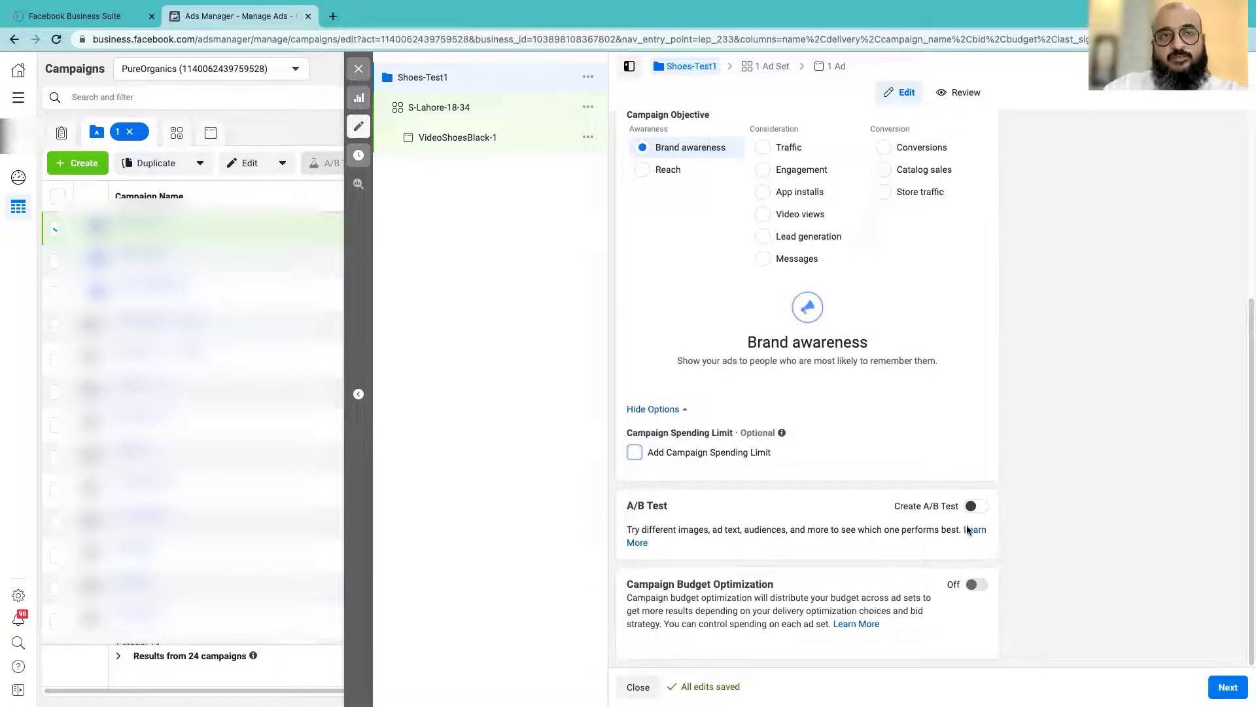
left_click(971, 507)
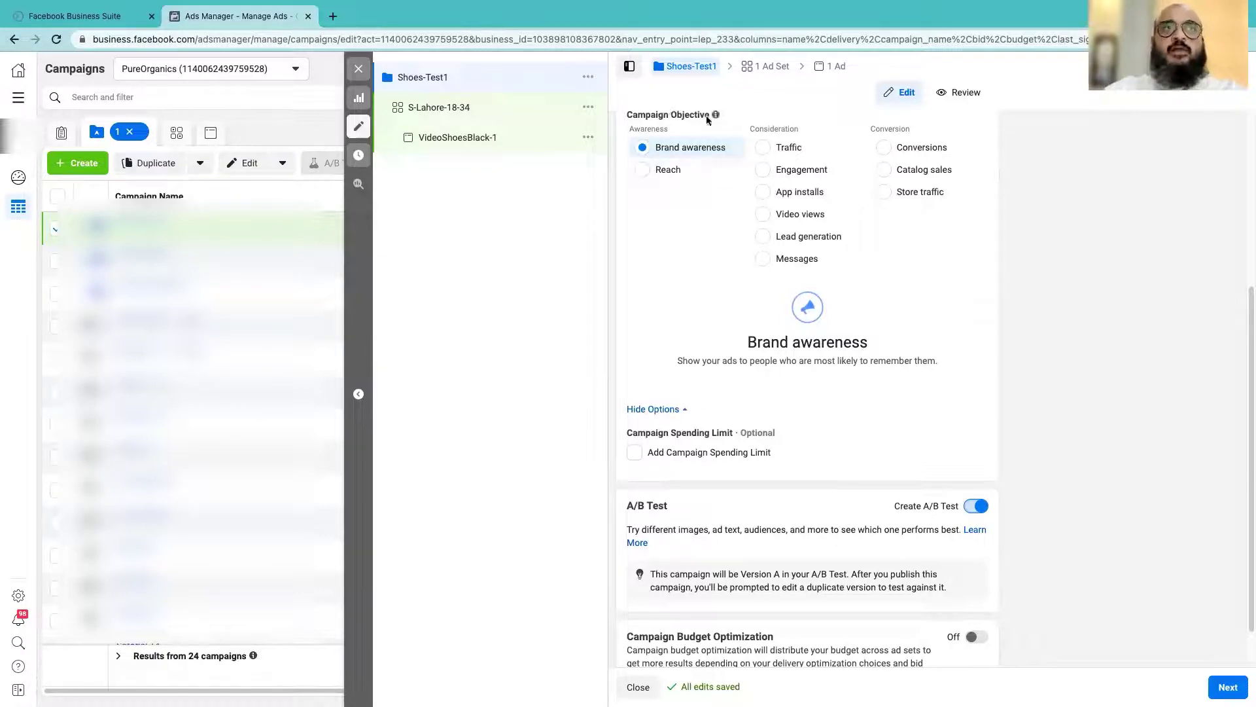
mouse_move(715, 115)
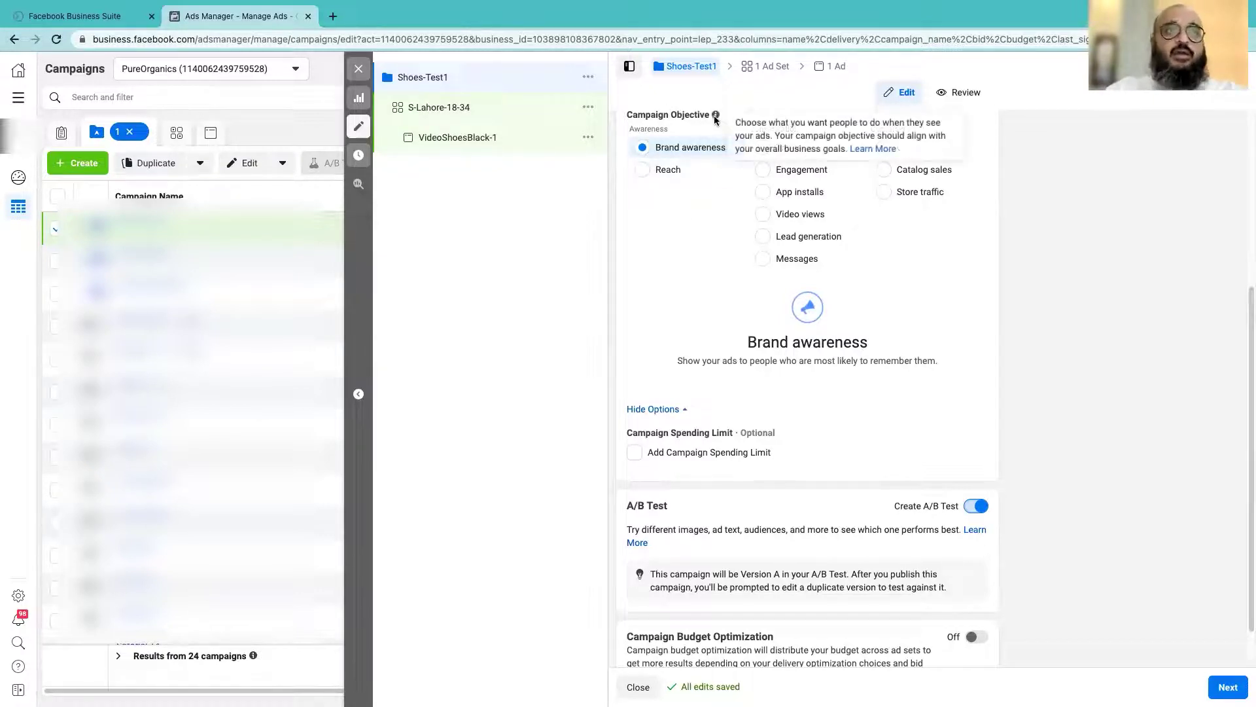
double_click(649, 130)
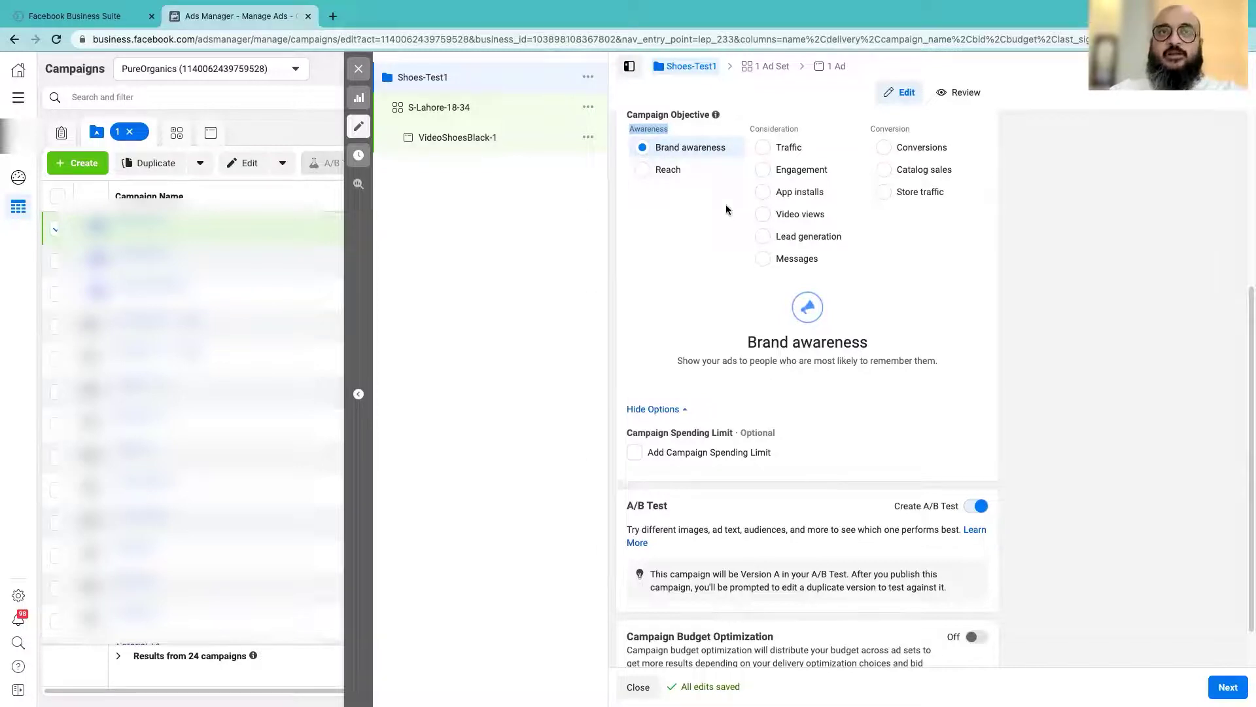
scroll(822, 532, "down", 2)
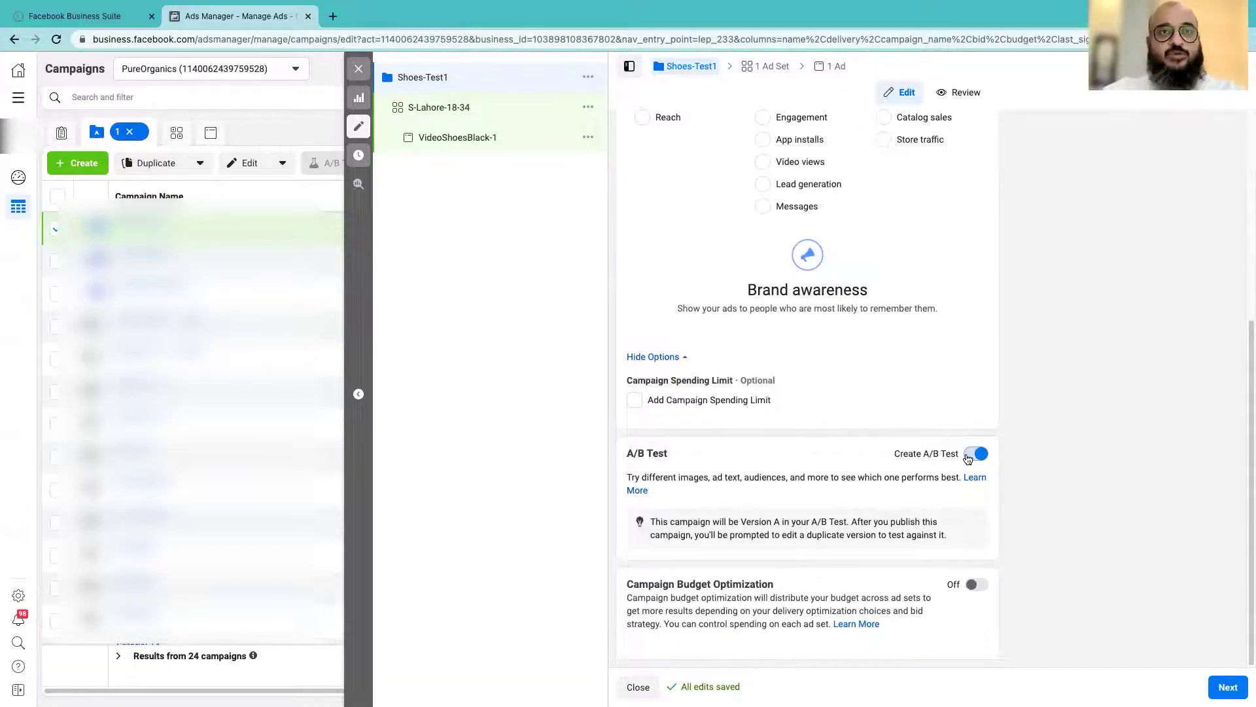
left_click(969, 458)
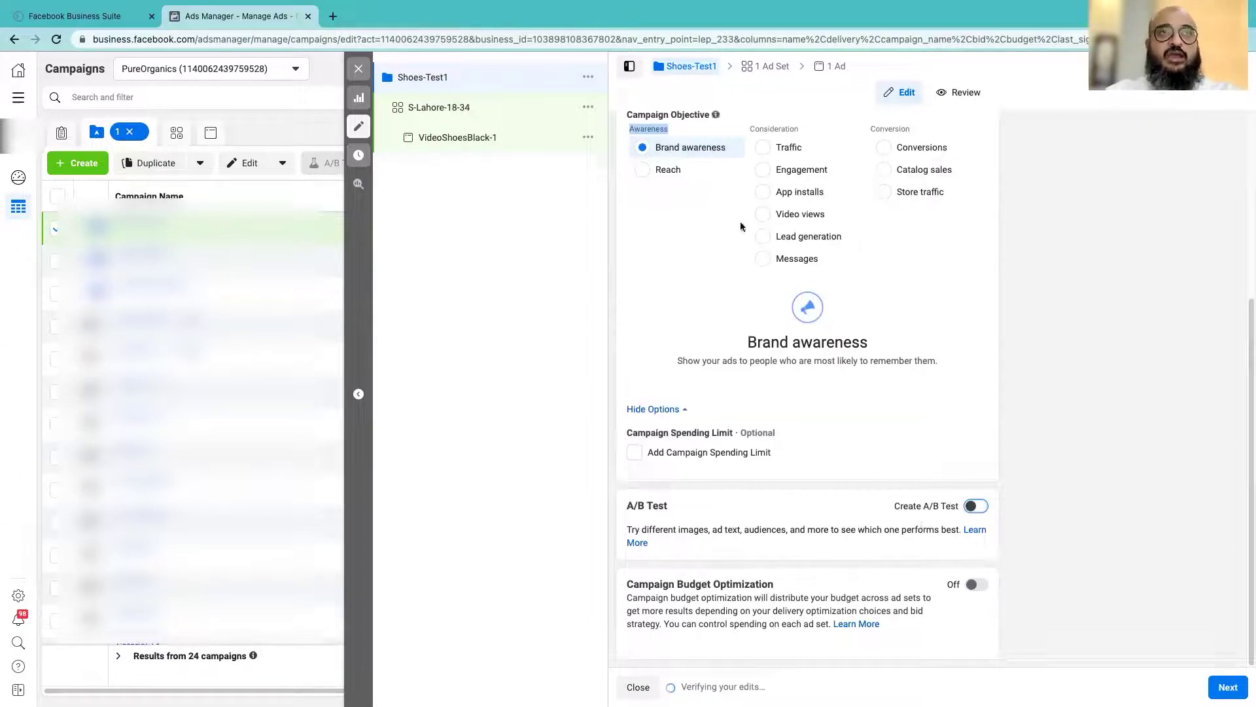
Recheck the campaign's settings and buying type options, keeping Auction, and continue to the ad set's settings
left_click(658, 150)
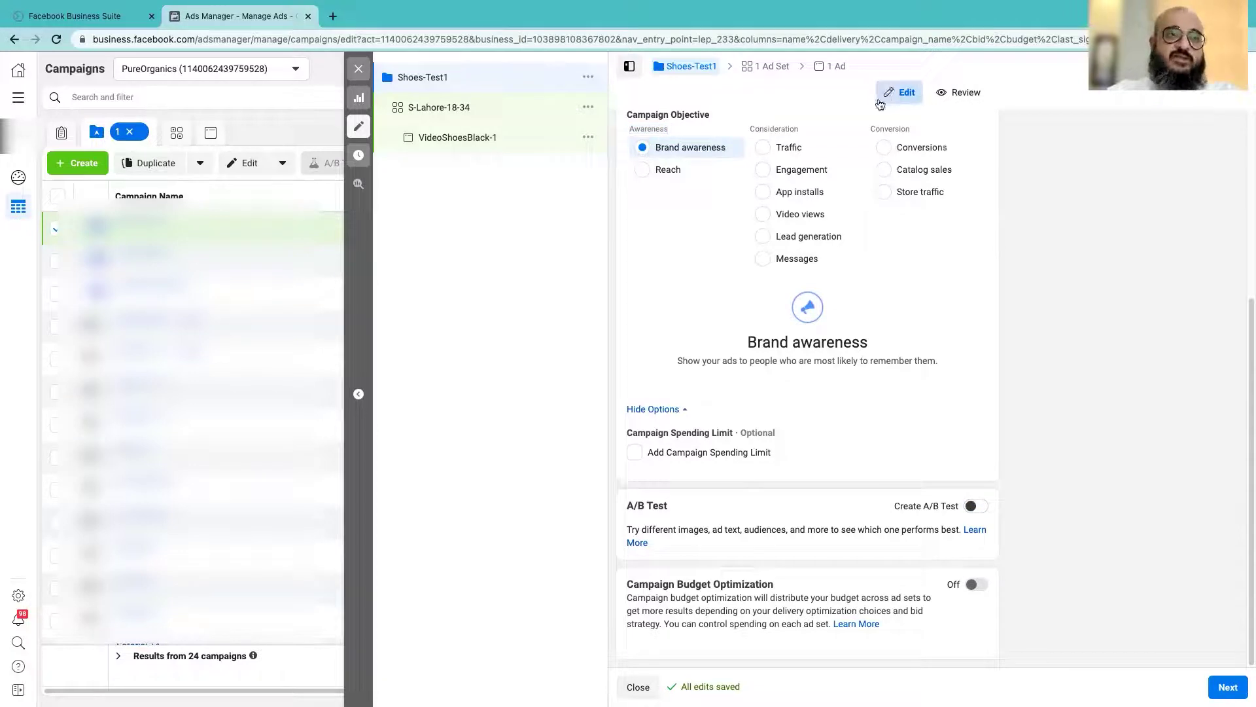
scroll(893, 580, "up", 5)
scroll(885, 587, "down", 4)
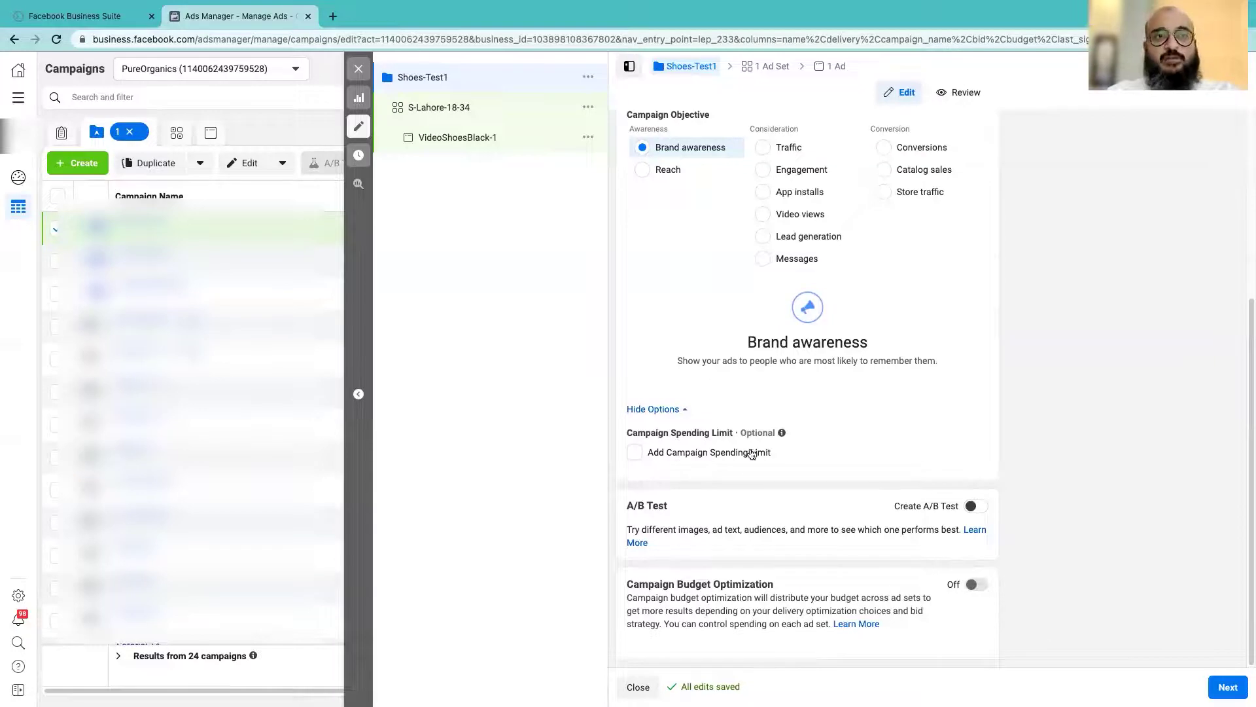
scroll(779, 485, "up", 4)
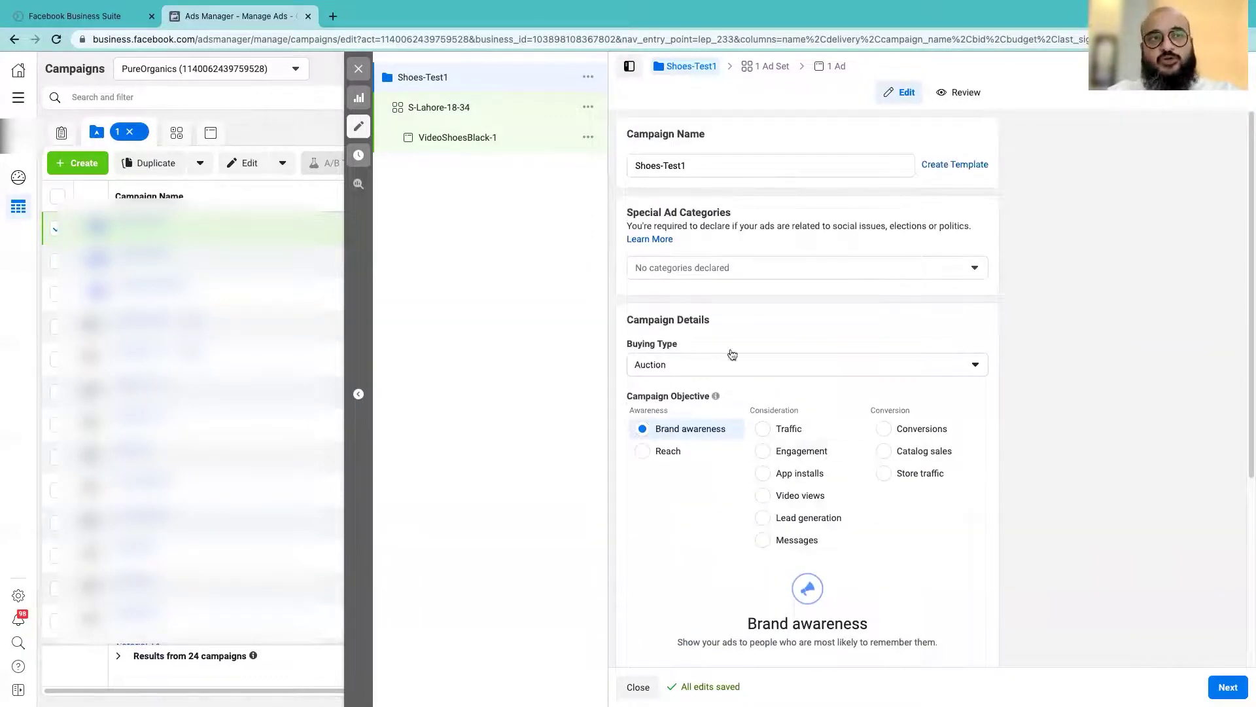
left_click(952, 368)
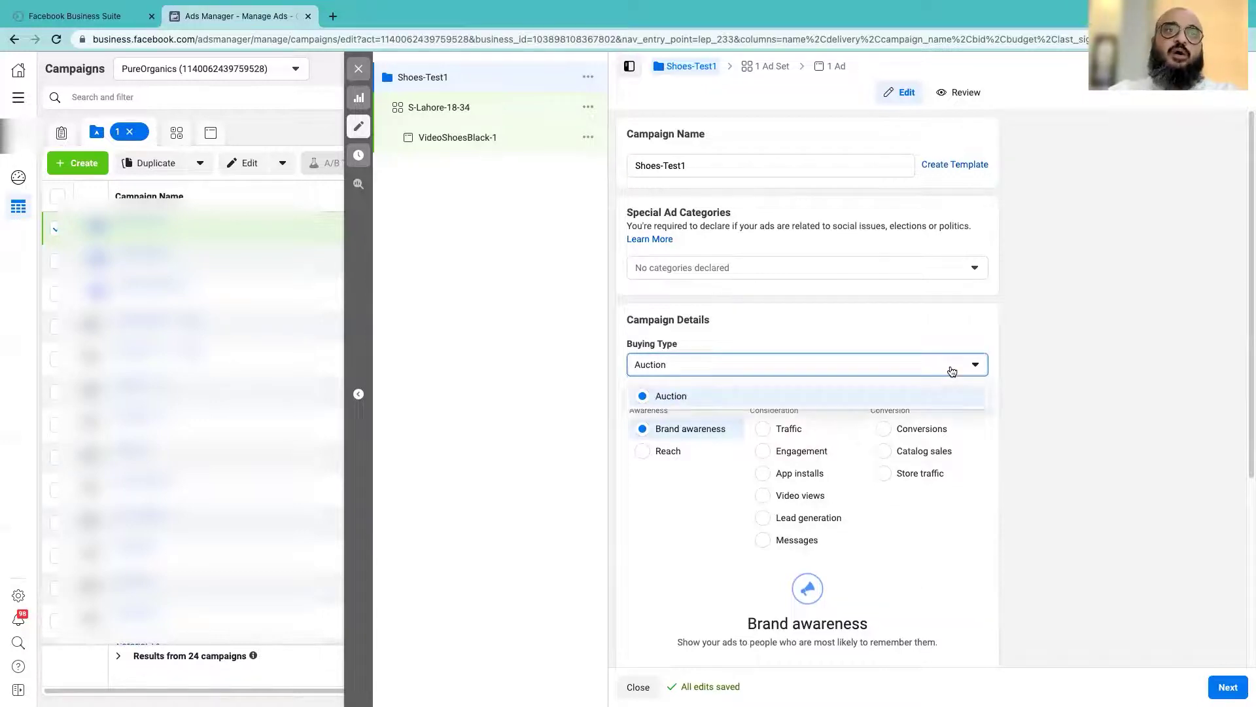
left_click(952, 368)
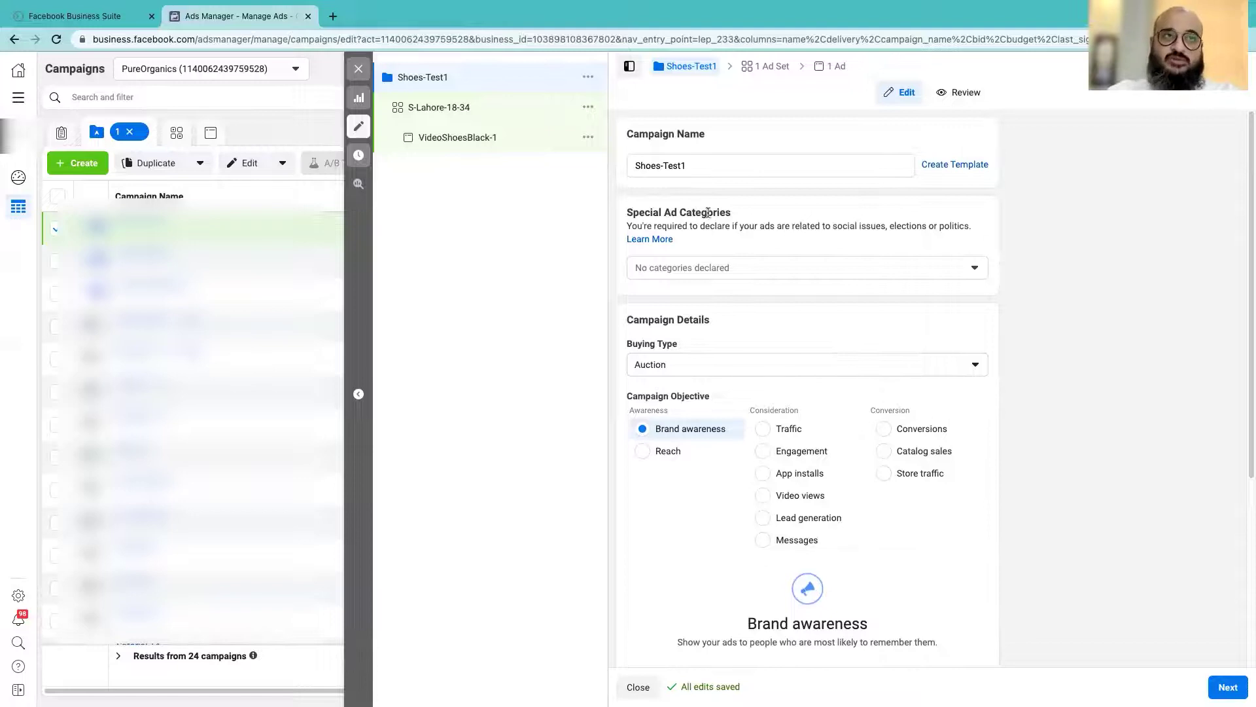
scroll(841, 589, "down", 1)
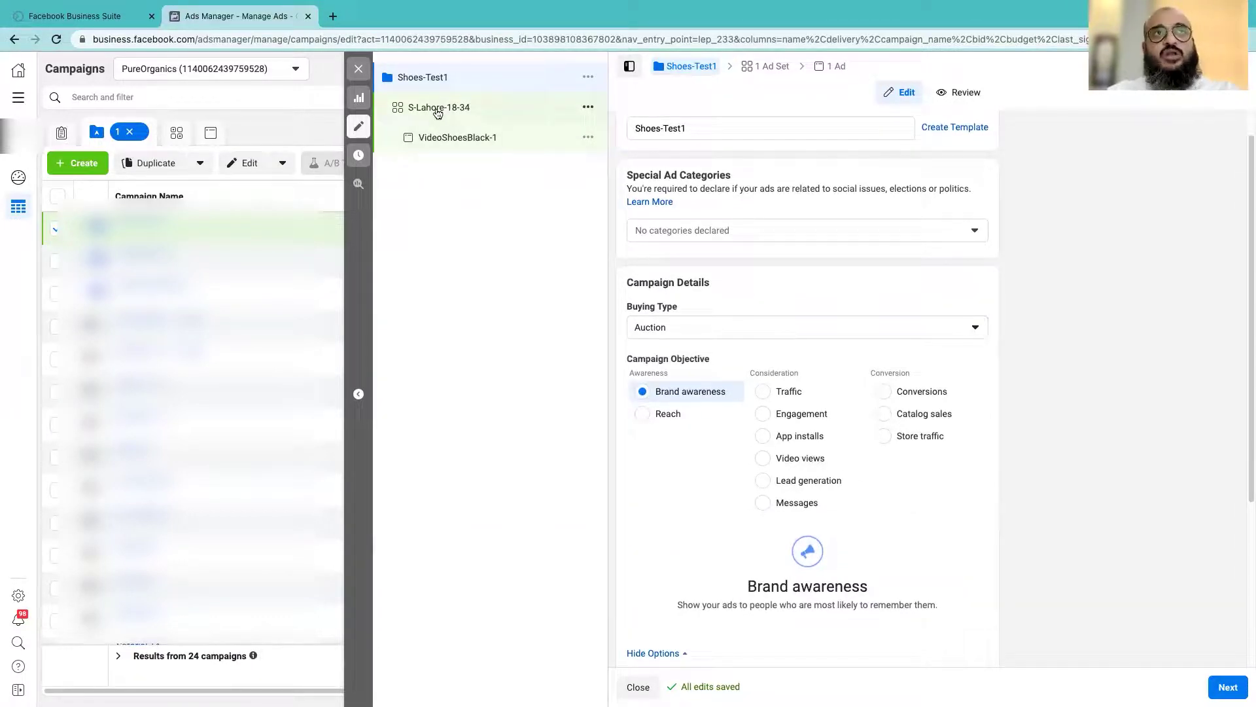
scroll(818, 425, "down", 4)
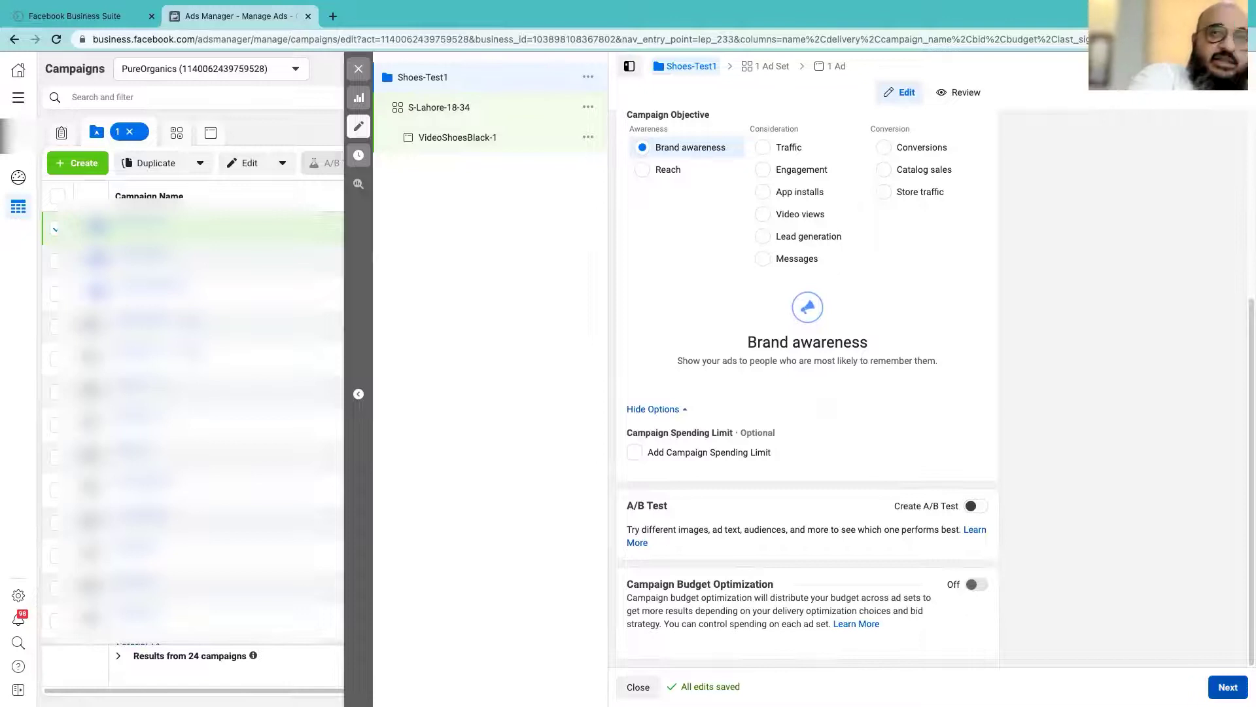
left_click(1228, 687)
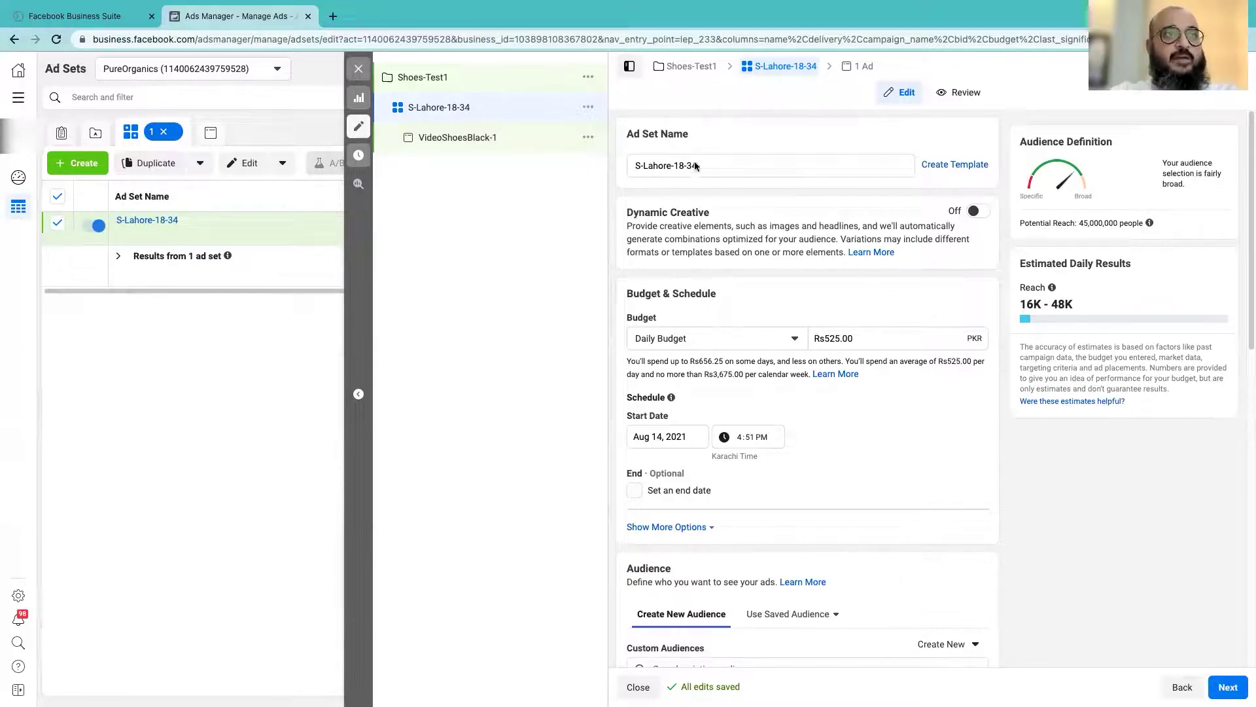
Review the ad set's name and read the description of Dynamic Creative
left_click(658, 163)
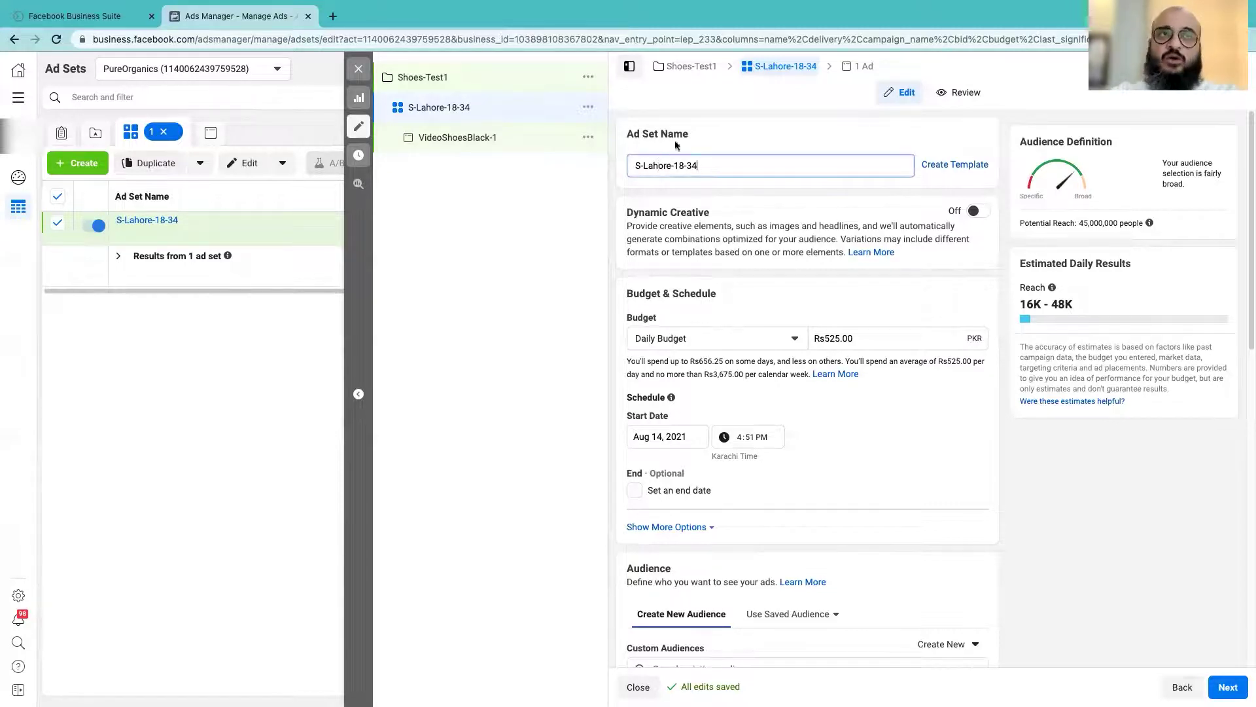
left_click(743, 191)
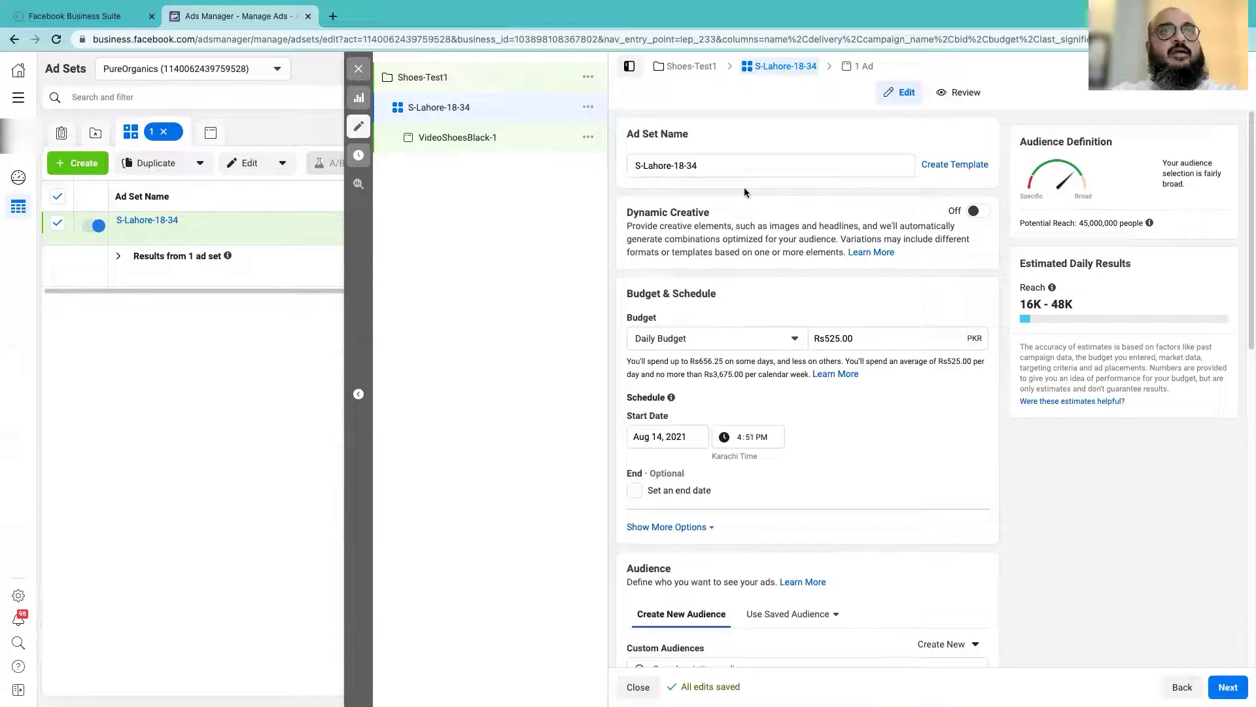
left_click_drag(662, 226, 834, 226)
left_click(720, 243)
left_click(836, 226)
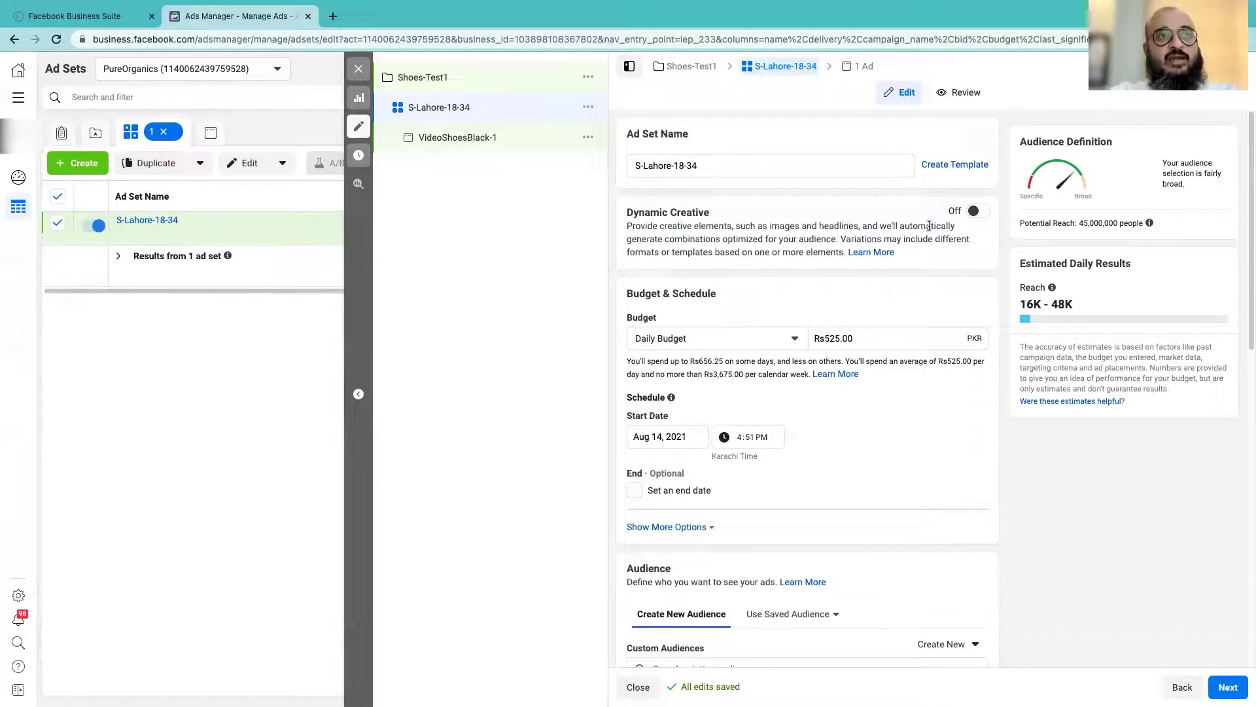
left_click_drag(665, 239, 778, 239)
left_click(779, 239)
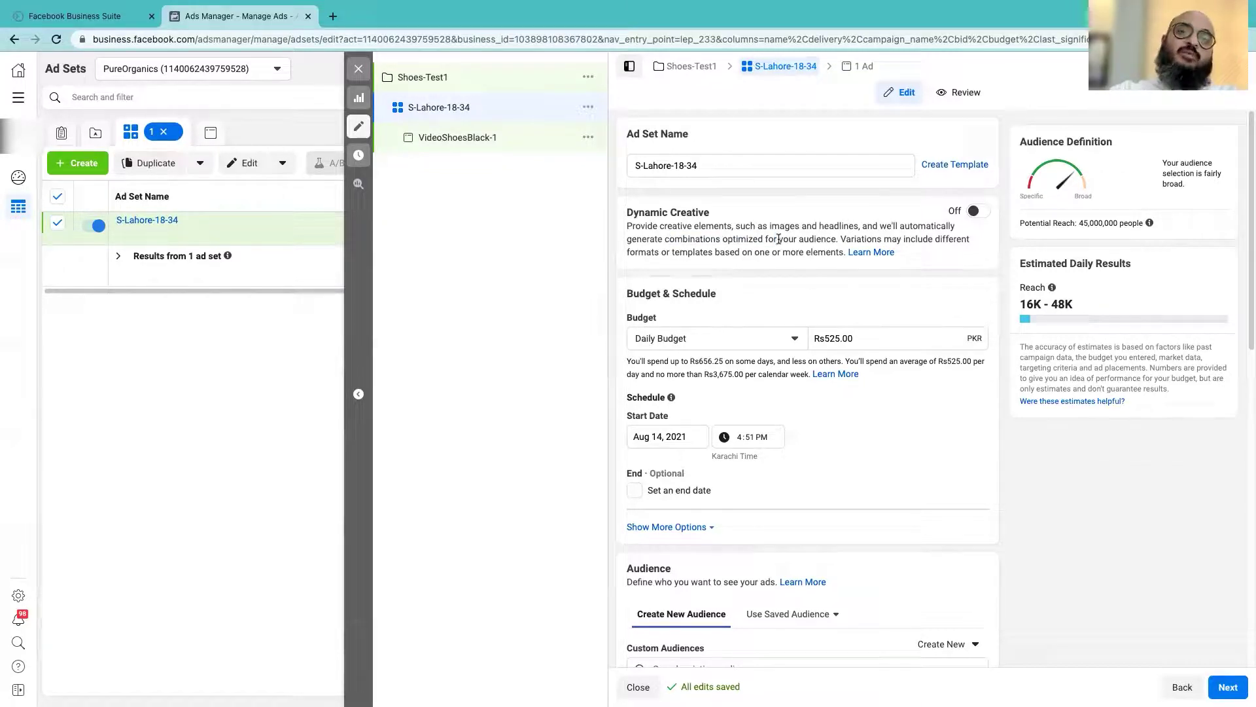
Open the explanation of how to create ads using Dynamic Creative and dismiss it, leaving the option off
left_click(983, 211)
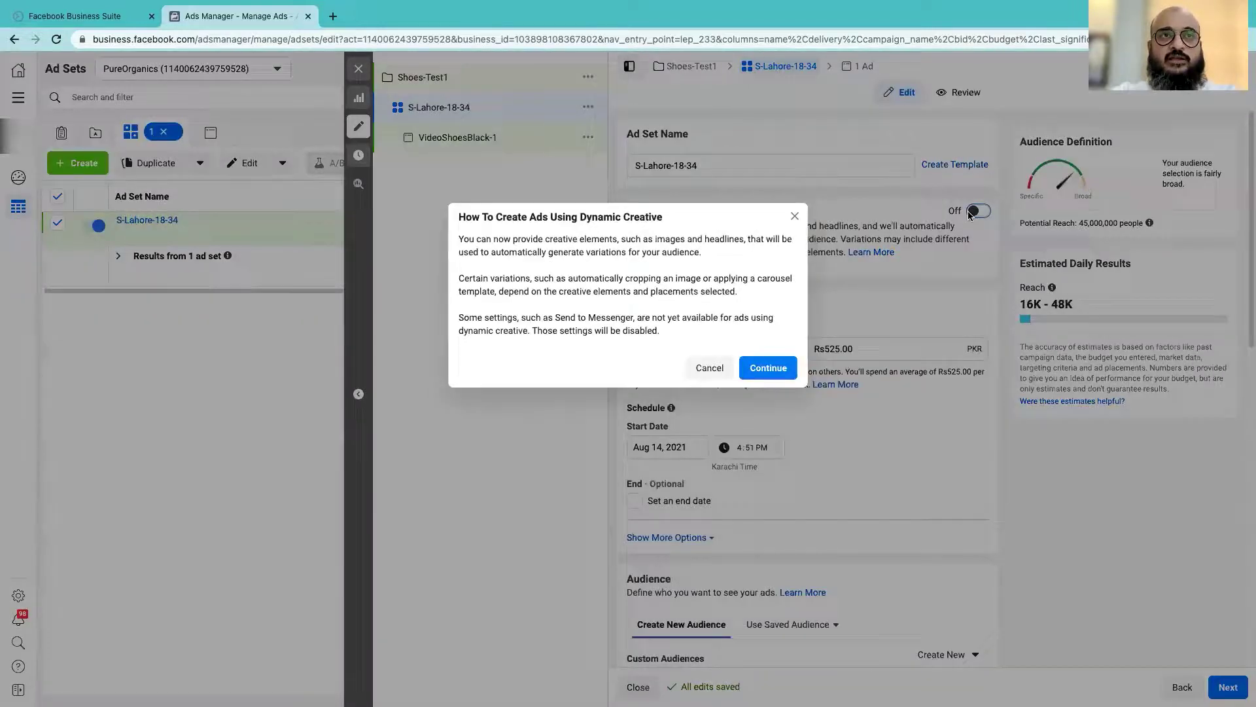
left_click(793, 217)
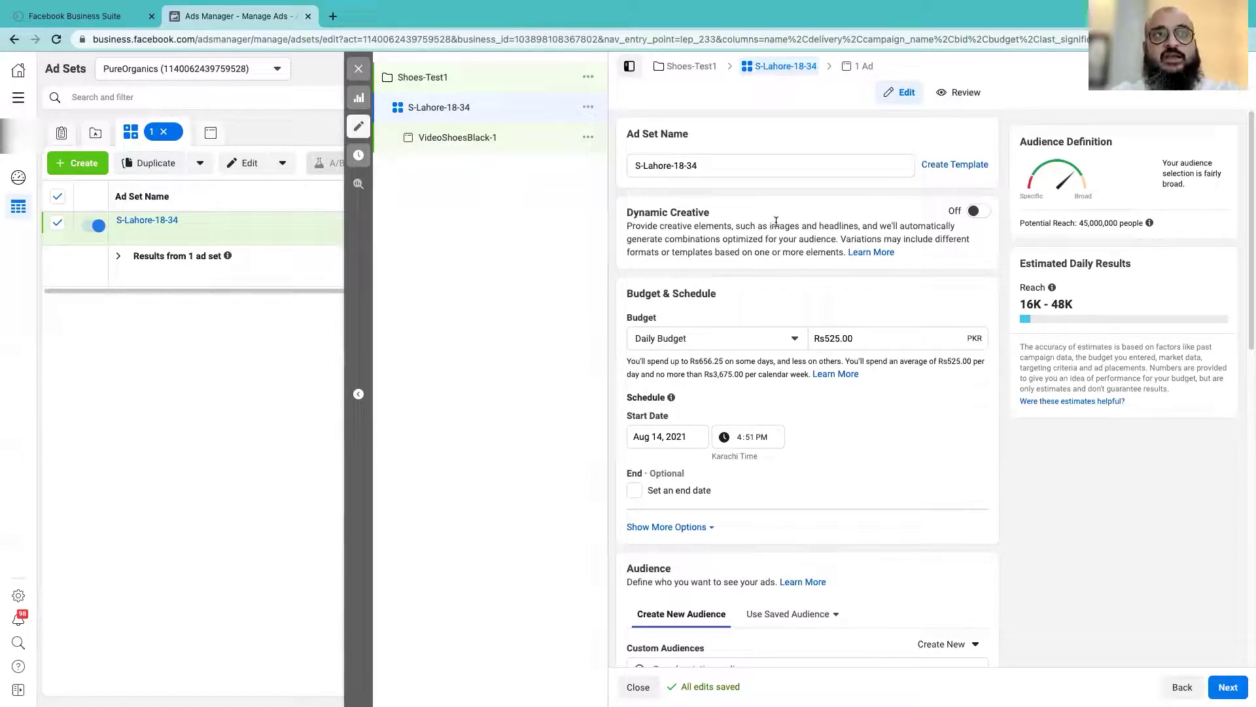
left_click(976, 212)
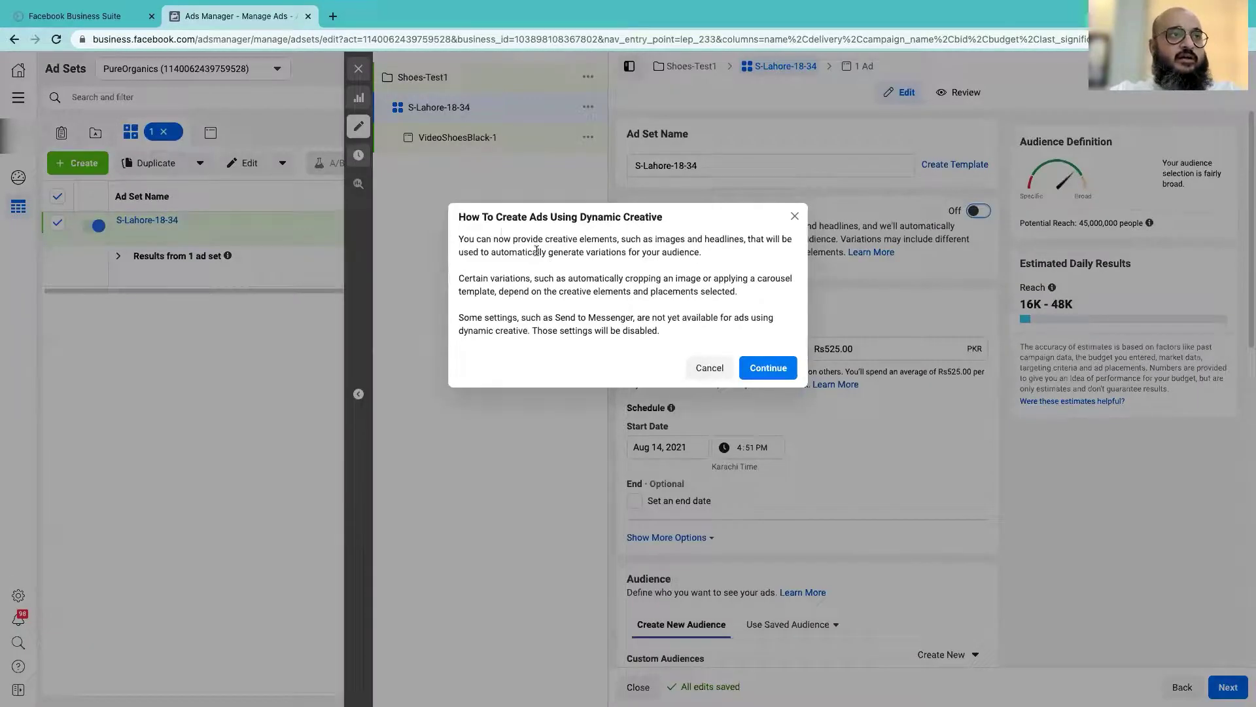
left_click(794, 218)
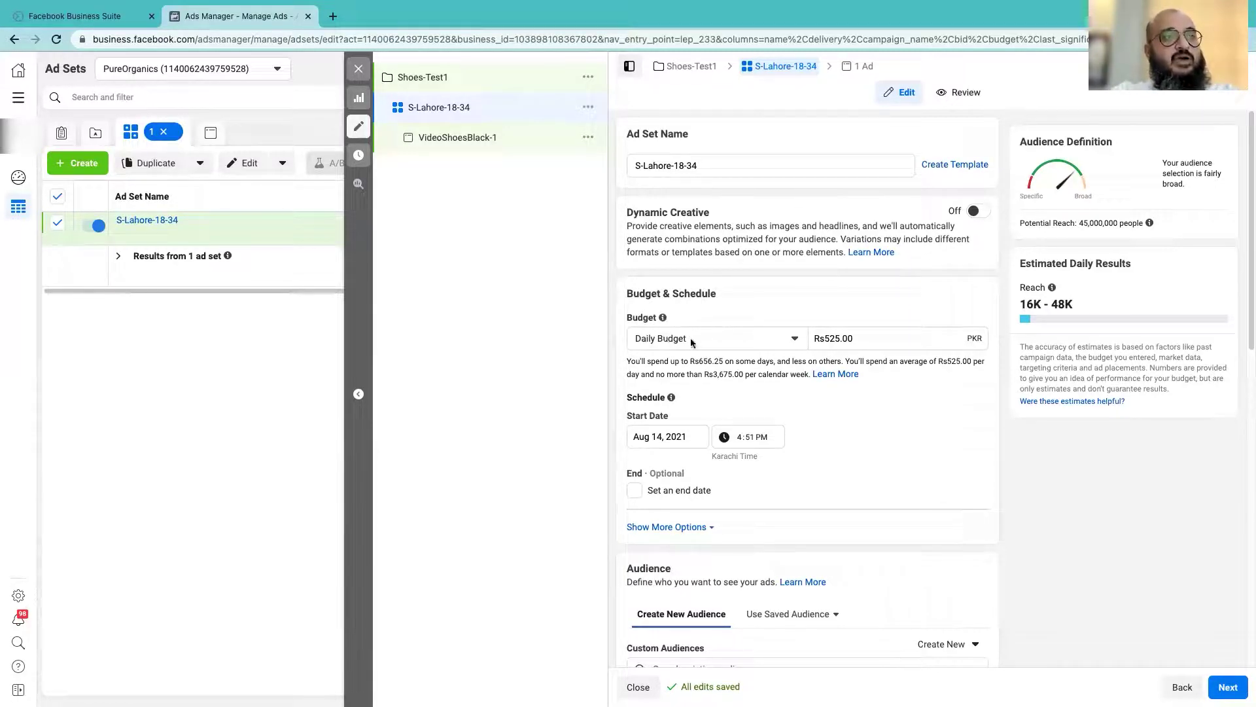
Examine the ad set's available budget types and its schedule section, keeping Daily Budget
left_click(726, 339)
left_click(727, 338)
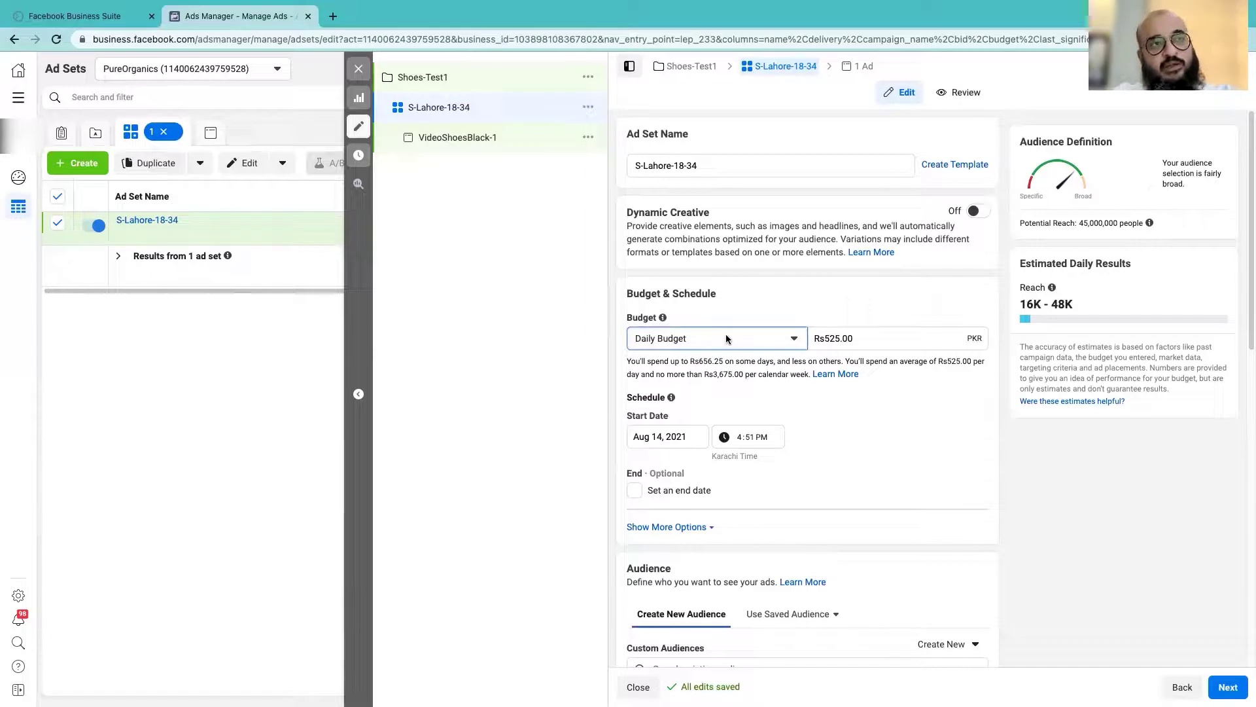
left_click(726, 338)
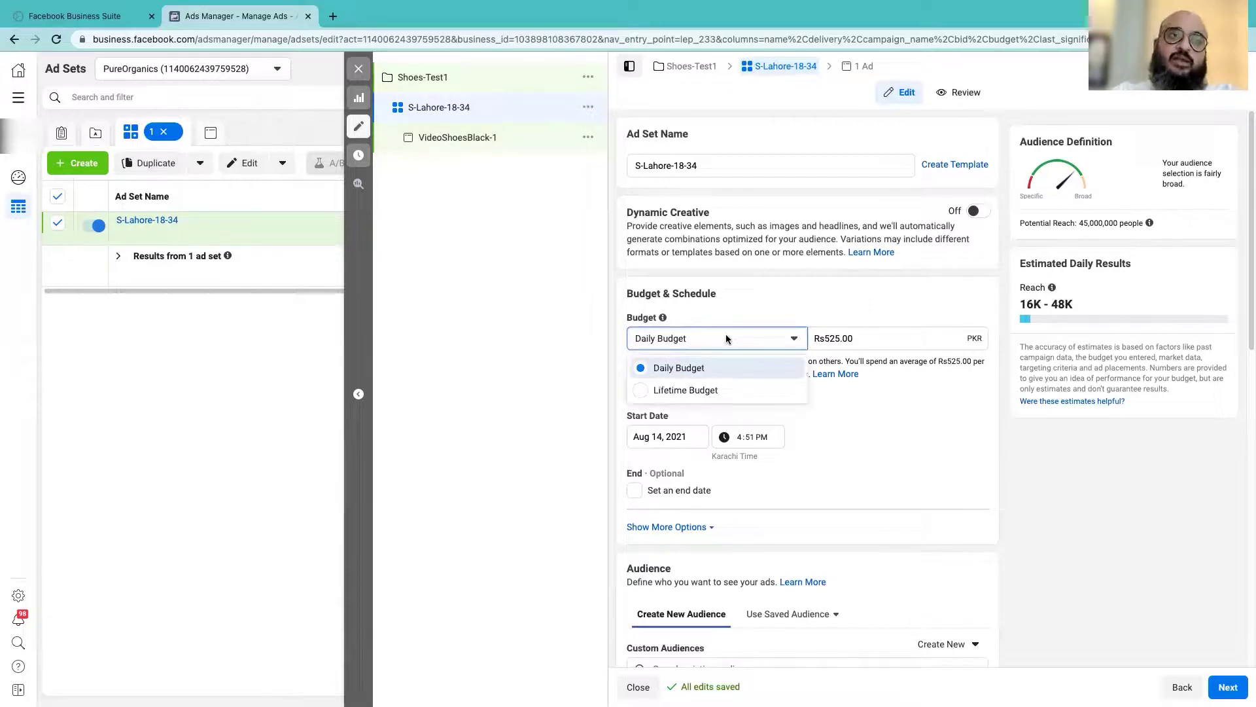
left_click(726, 338)
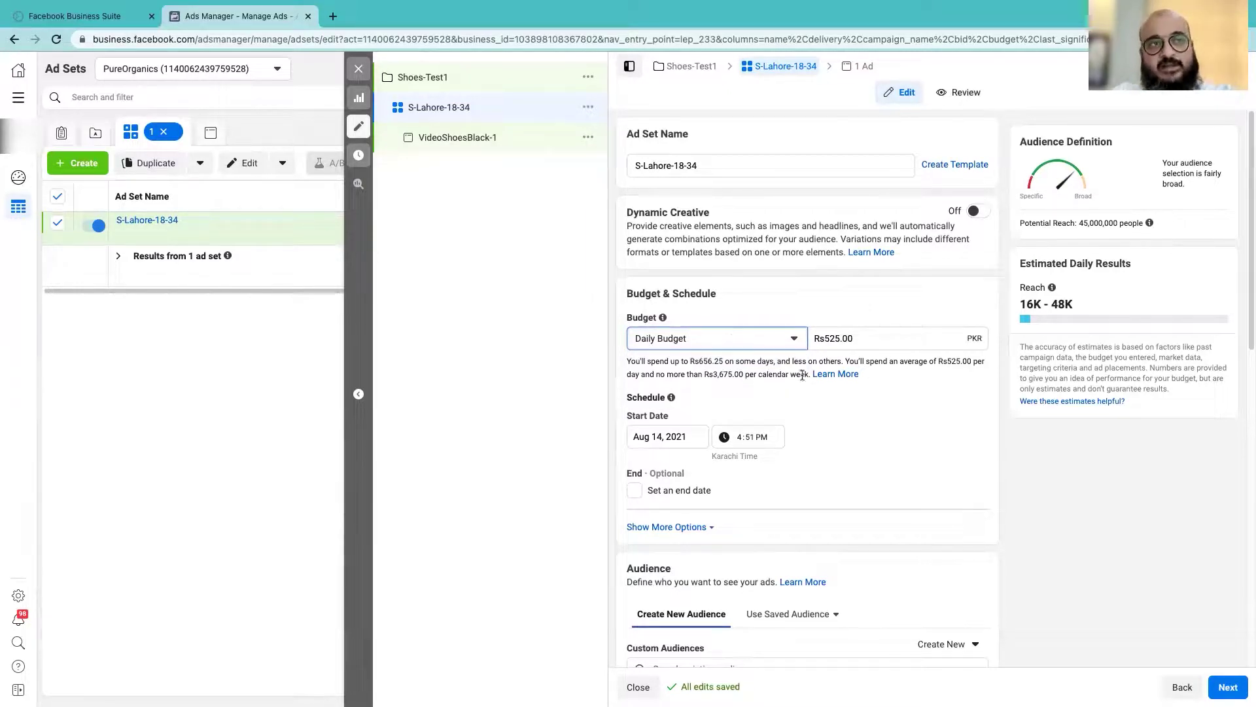
left_click(685, 331)
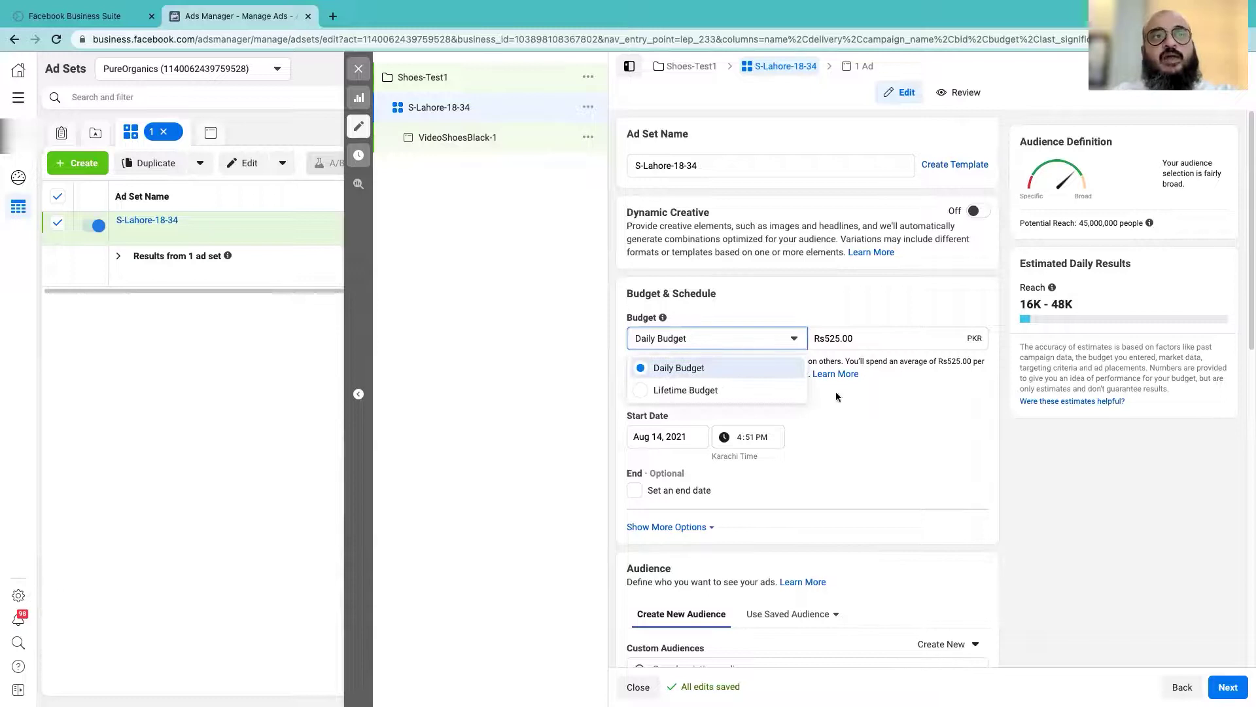
left_click(882, 413)
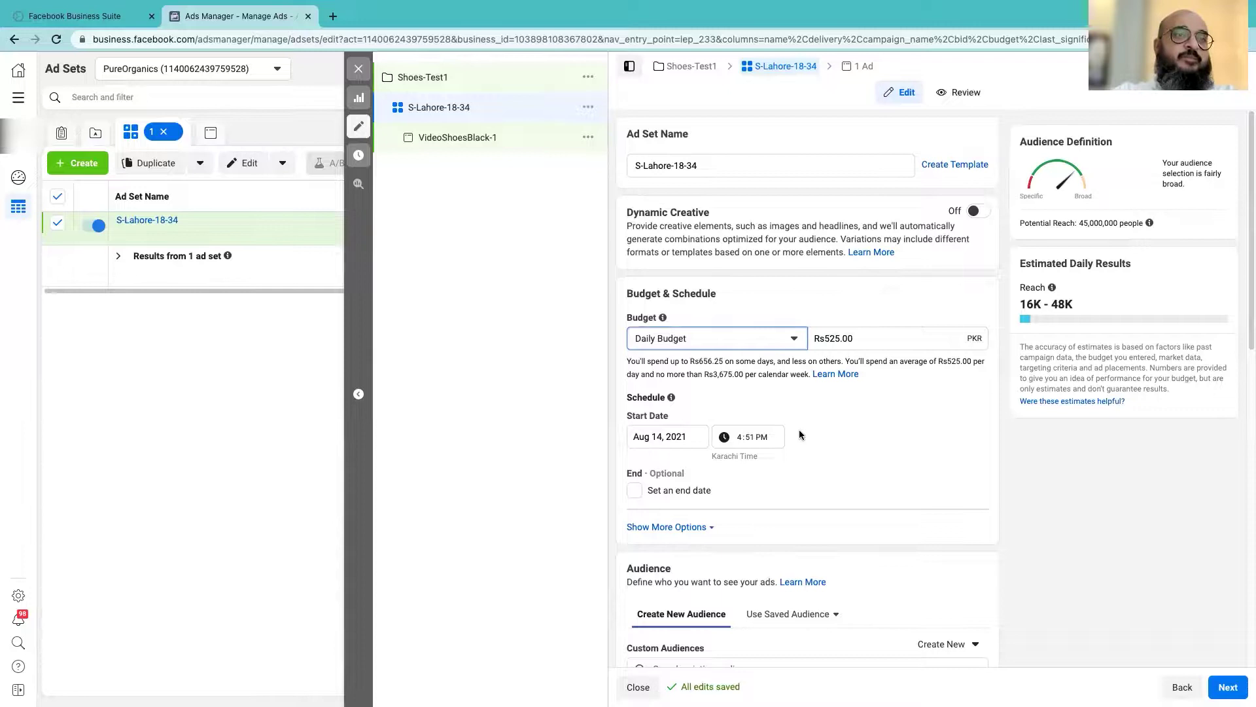
scroll(821, 425, "down", 3)
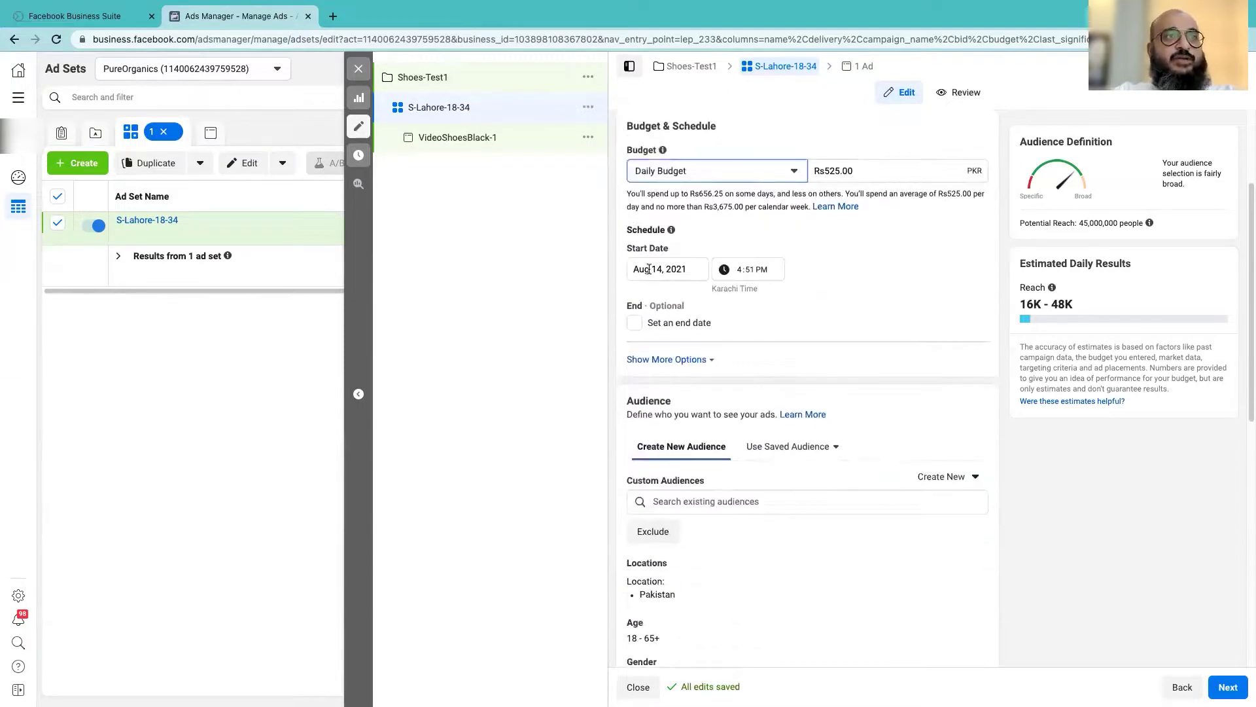
scroll(691, 409, "up", 3)
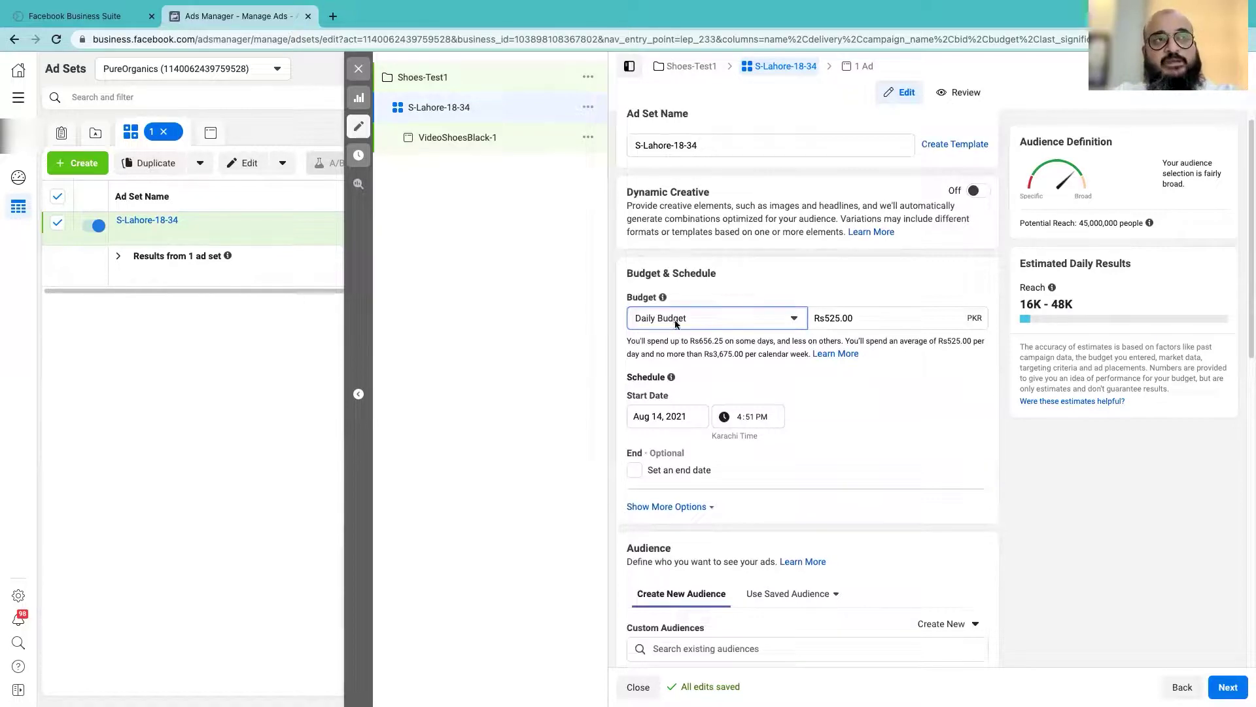
Try the optional campaign spending limit on Shoes-Test1, remove it again, and return to ad set S-Lahore-18-34
left_click(435, 78)
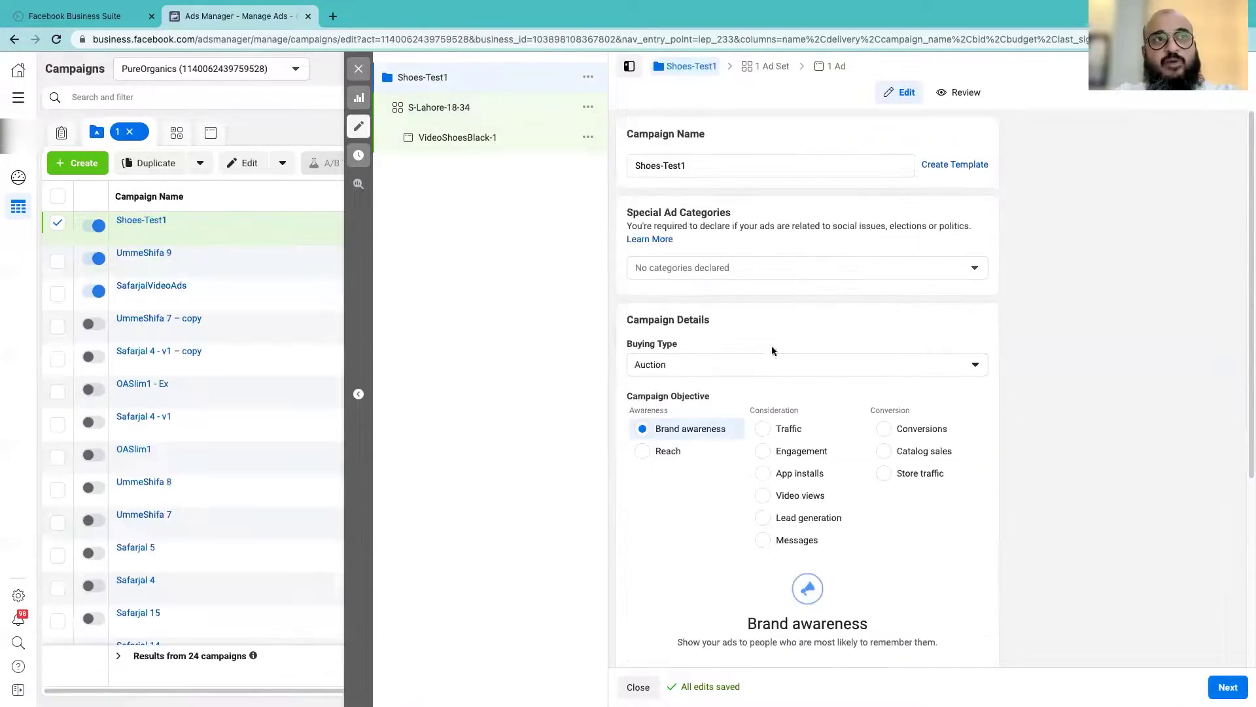
scroll(817, 517, "down", 5)
scroll(908, 527, "up", 4)
scroll(901, 517, "down", 4)
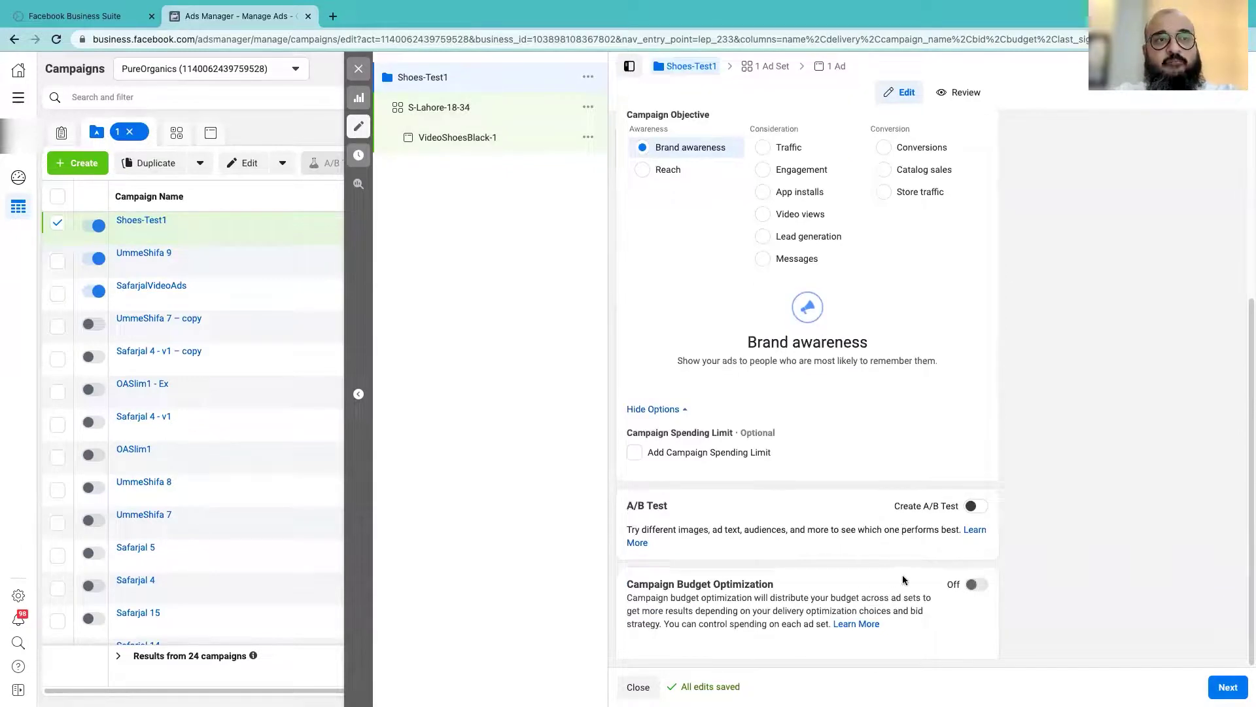
left_click(634, 452)
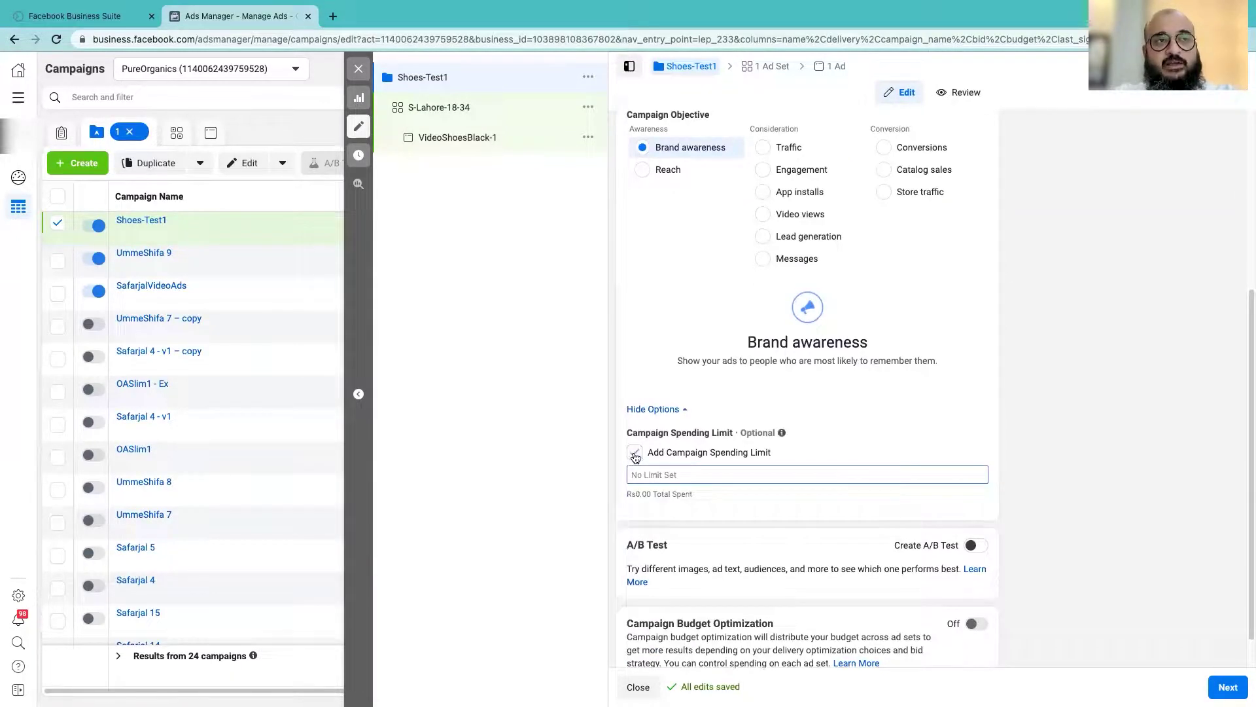
left_click(634, 452)
left_click(416, 112)
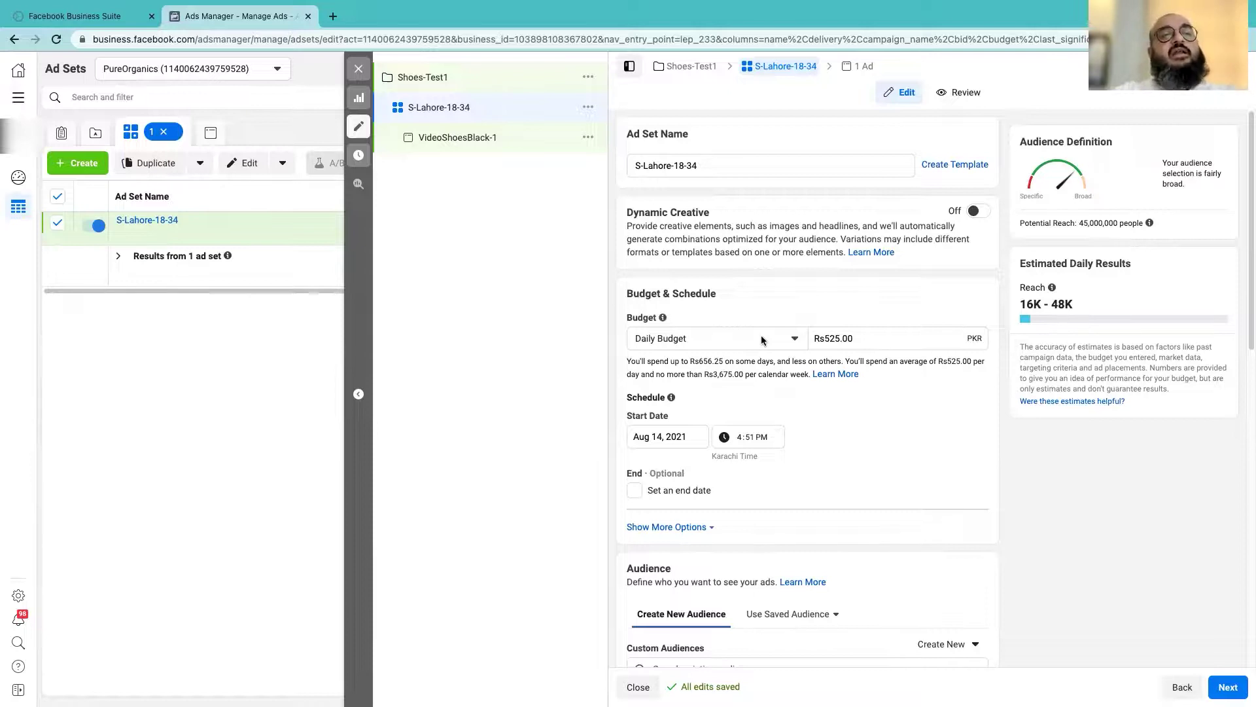
Compare the Daily and Lifetime budget types for ad set S-Lahore-18-34 and choose Lifetime Budget
left_click(761, 337)
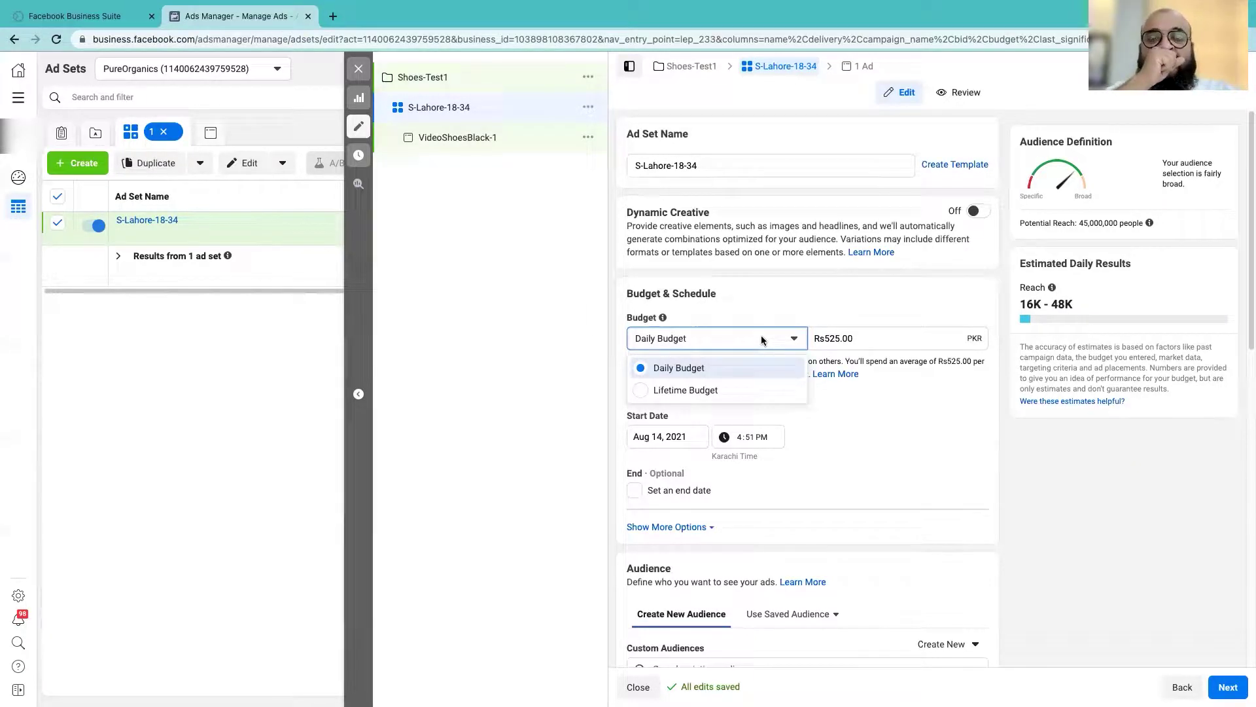
left_click(721, 390)
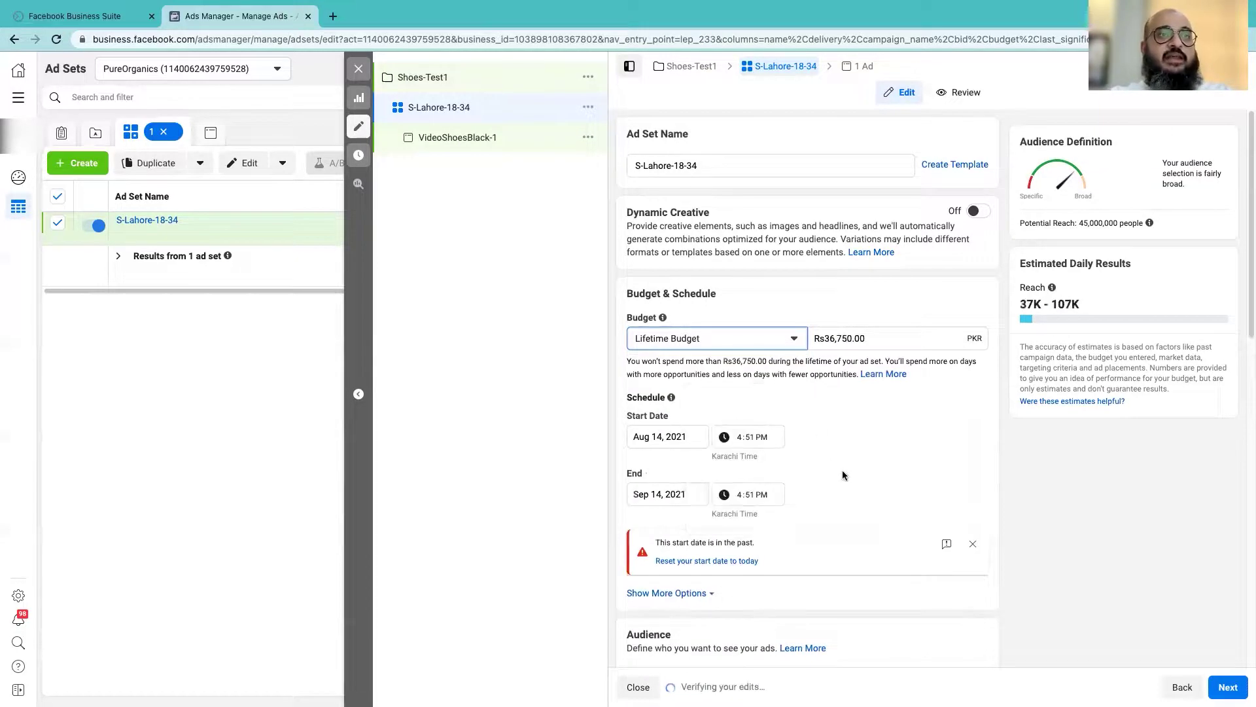
left_click(736, 333)
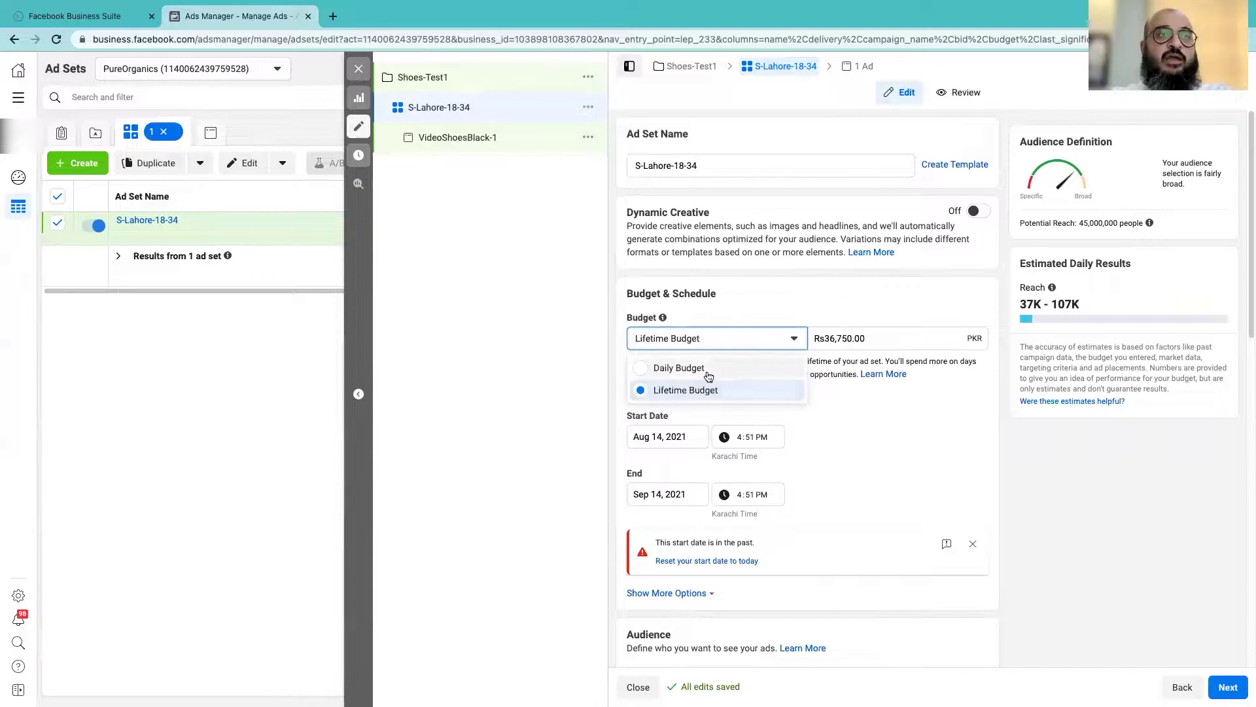
left_click(708, 367)
left_click(760, 334)
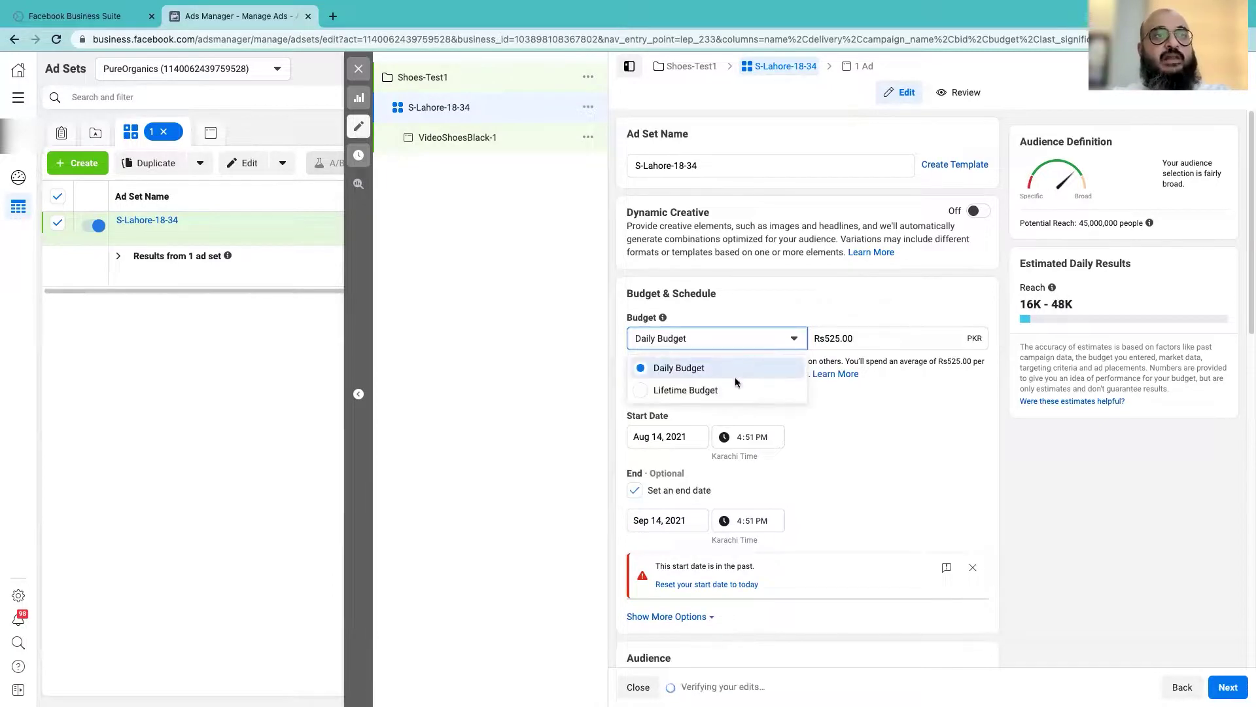
left_click(658, 391)
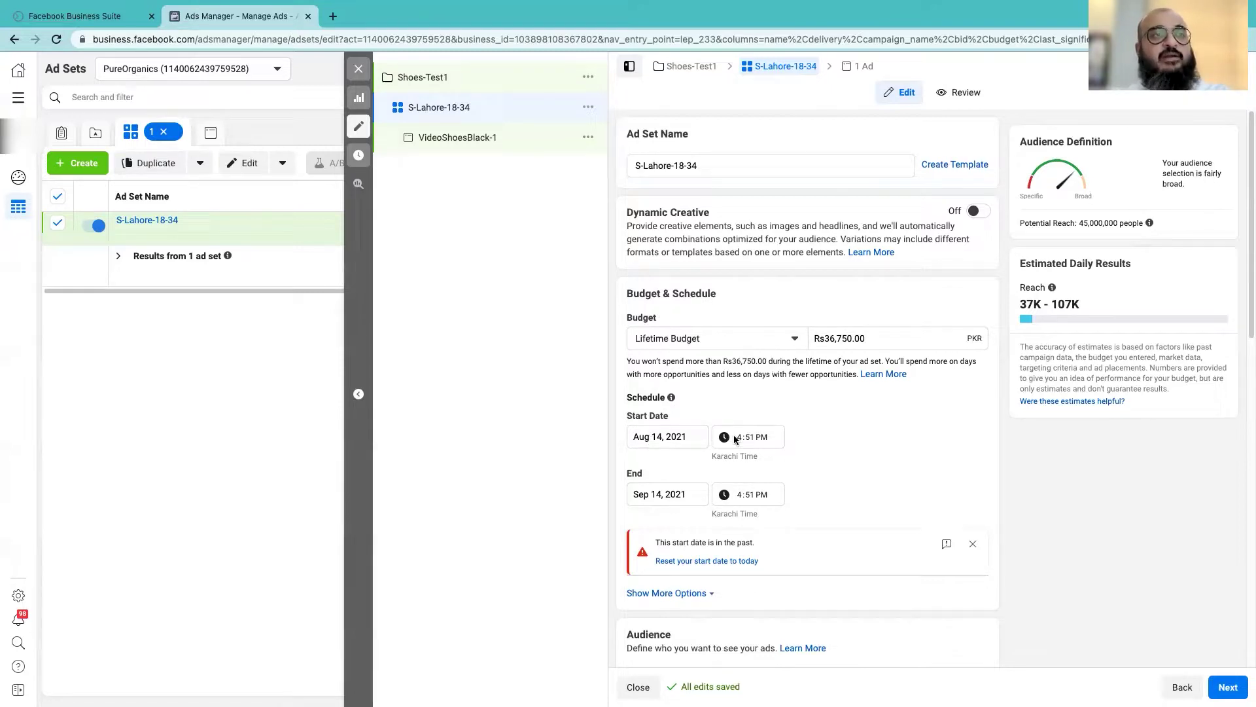
Reset the ad set's outdated start date to today in its schedule
scroll(915, 467, "down", 6)
scroll(917, 470, "up", 5)
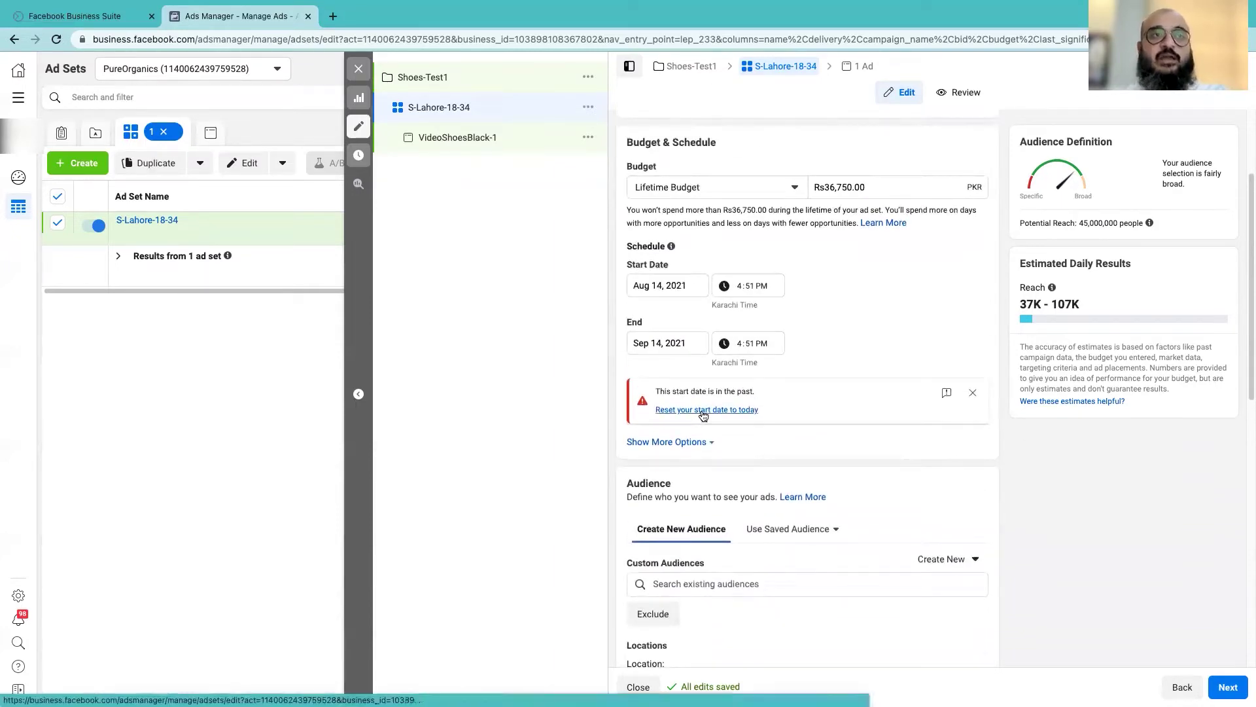
left_click(703, 415)
scroll(897, 373, "up", 3)
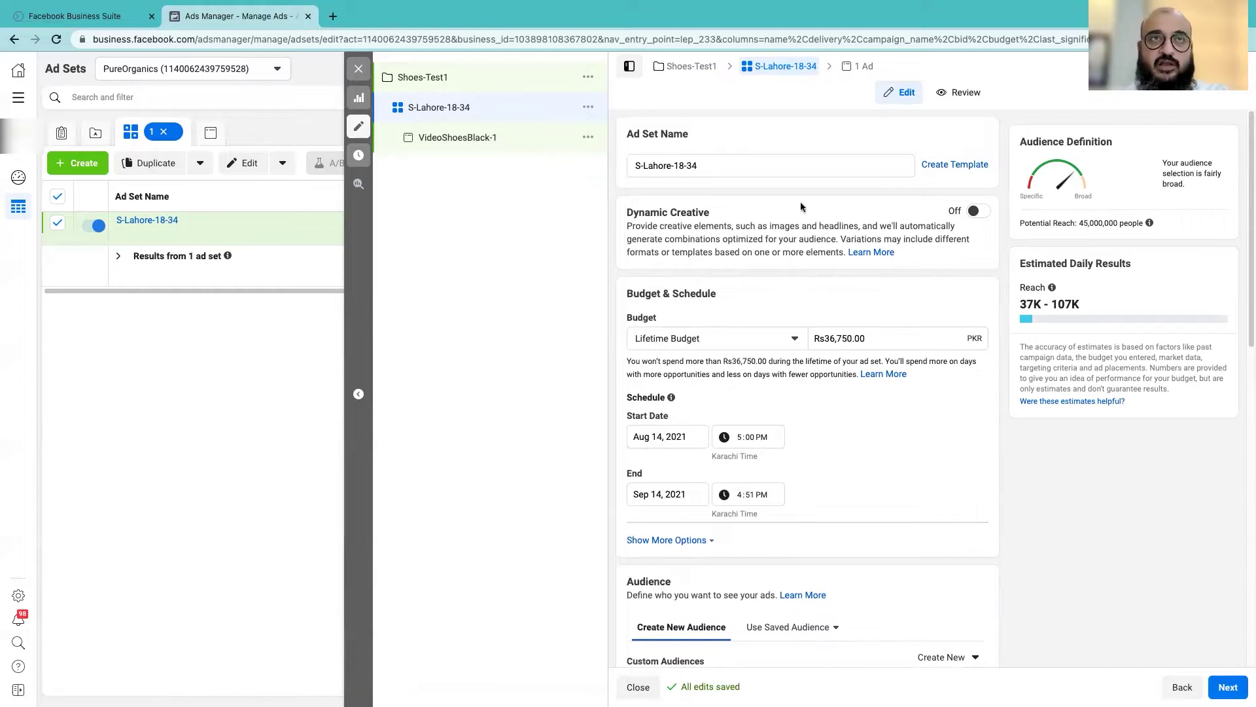
Examine the Audience Definition gauge and read the explanation of the estimated daily reach
left_click_drag(1019, 141, 1094, 148)
left_click(1094, 148)
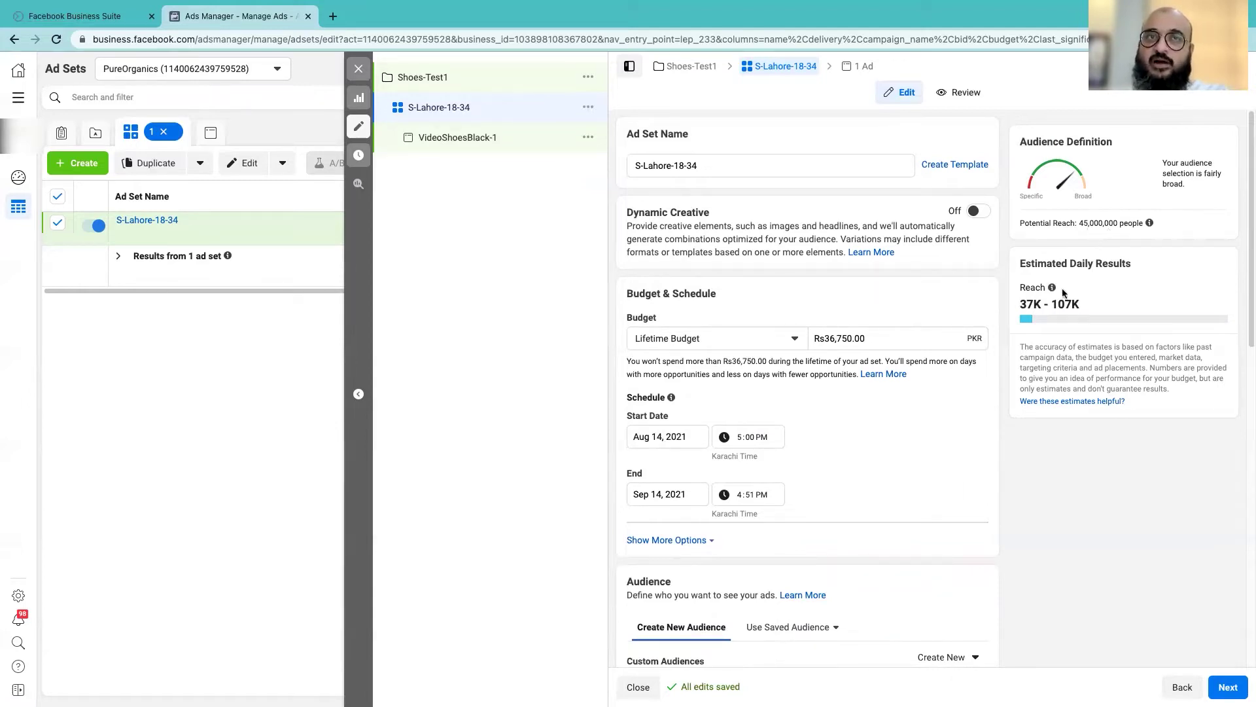
mouse_move(1053, 289)
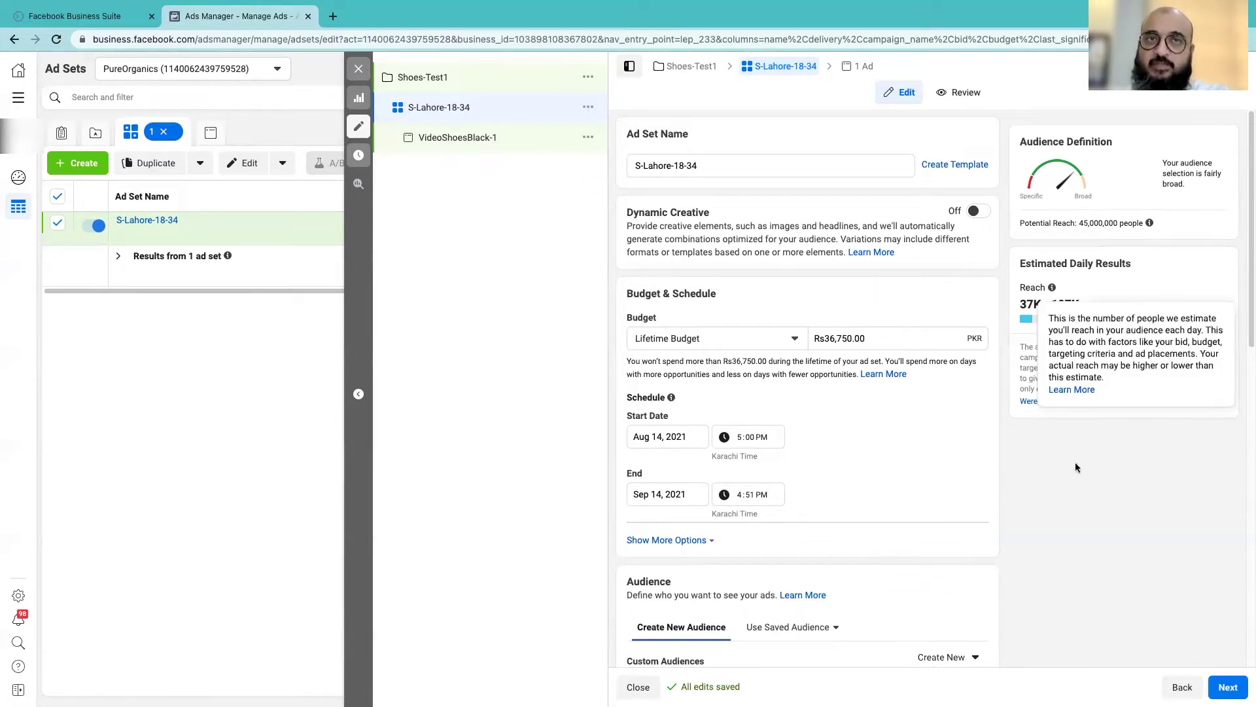